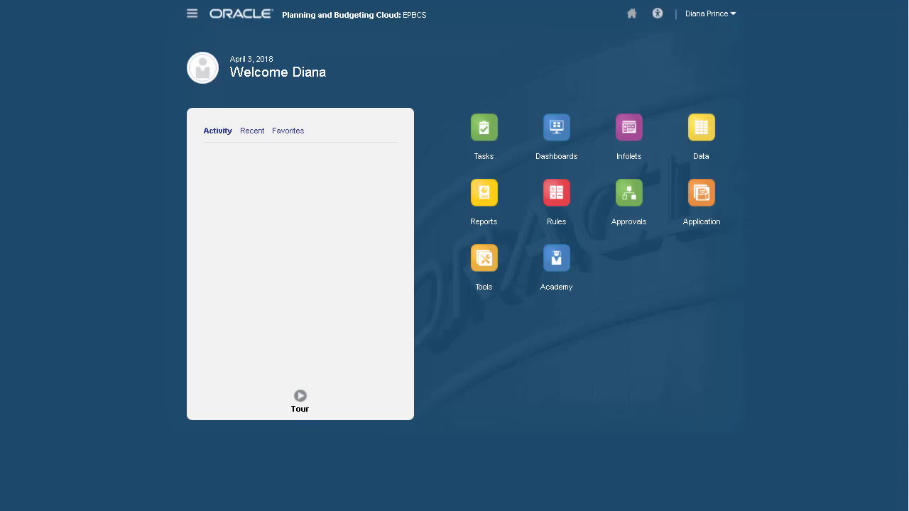
Step: Open the Financials Enable Features page from the application configuration
click(701, 193)
click(553, 330)
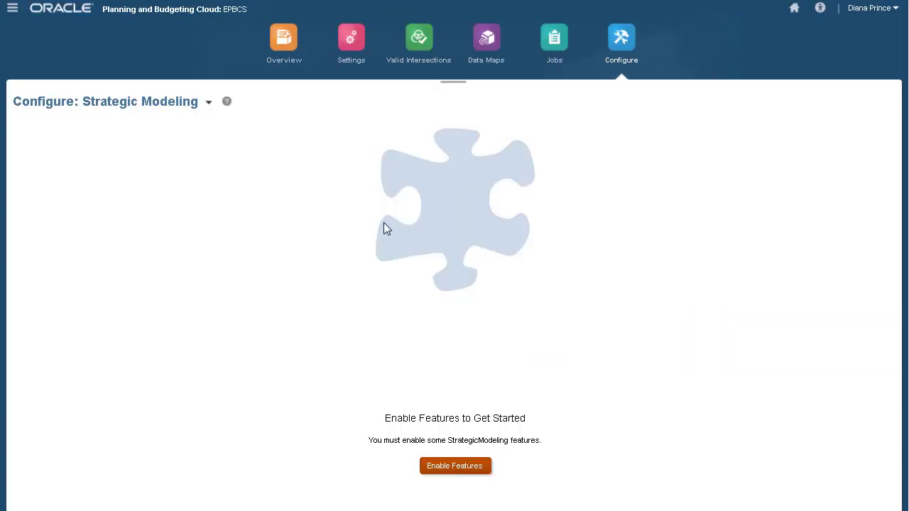
click(209, 101)
click(243, 132)
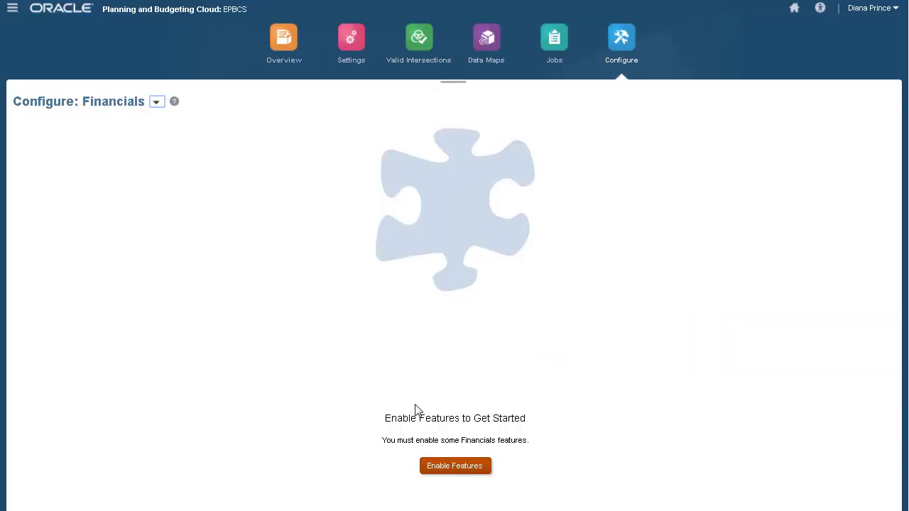
click(461, 466)
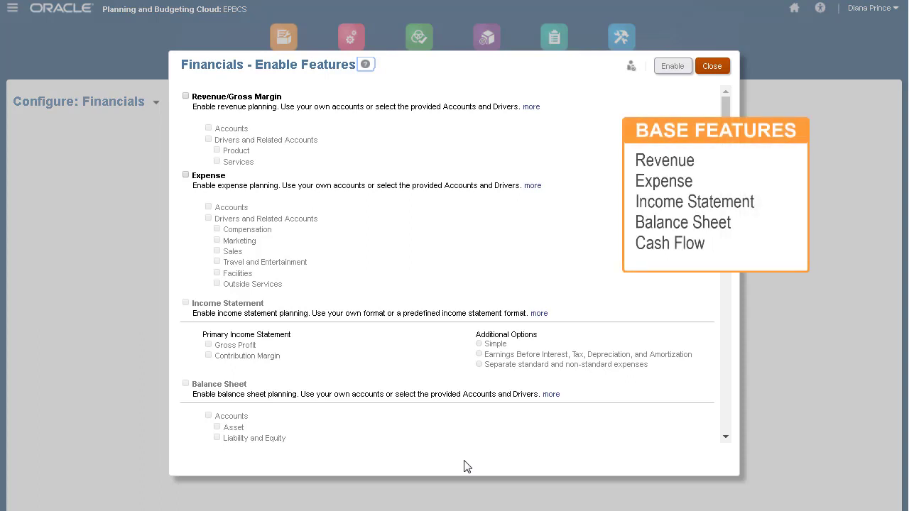
Step: Enable Revenue, Expense and indirect Cash Flow planning, plus the Services and Custom 1 dimensions
click(186, 96)
click(186, 176)
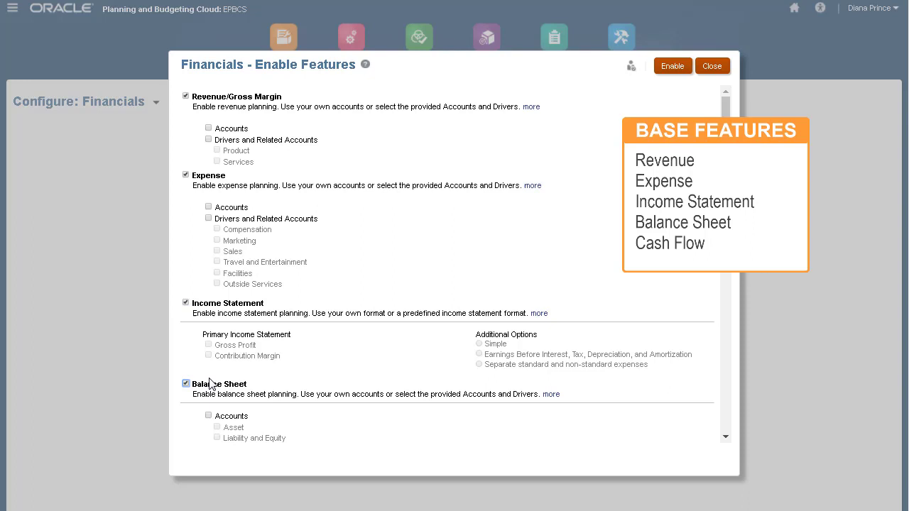
scroll(189, 276, down, 3)
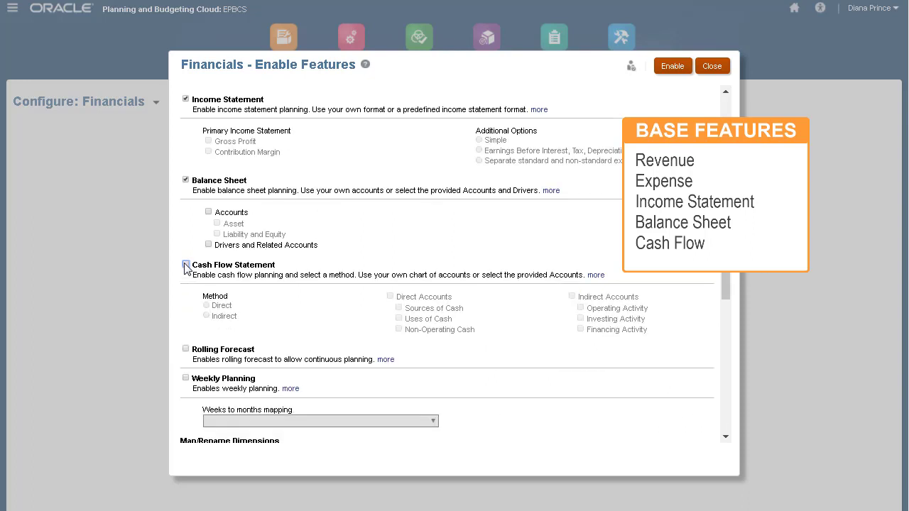
click(186, 265)
click(207, 316)
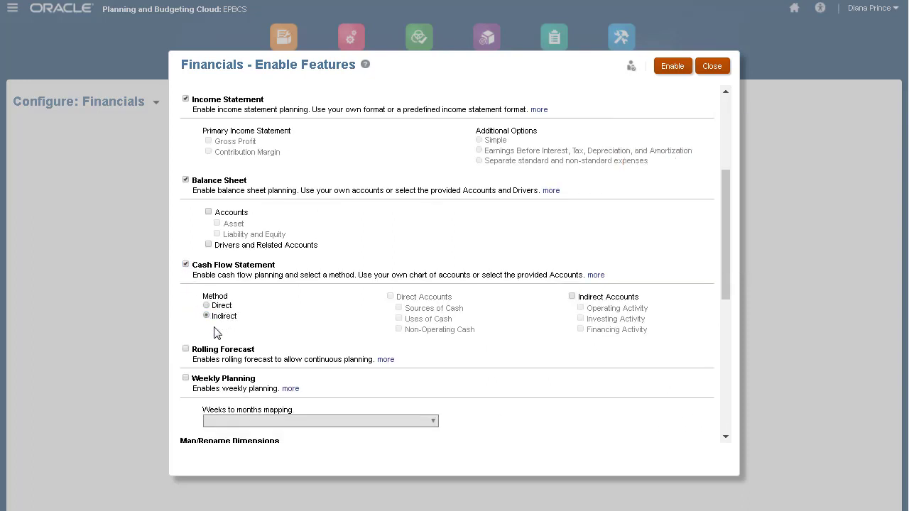
scroll(719, 412, down, 5)
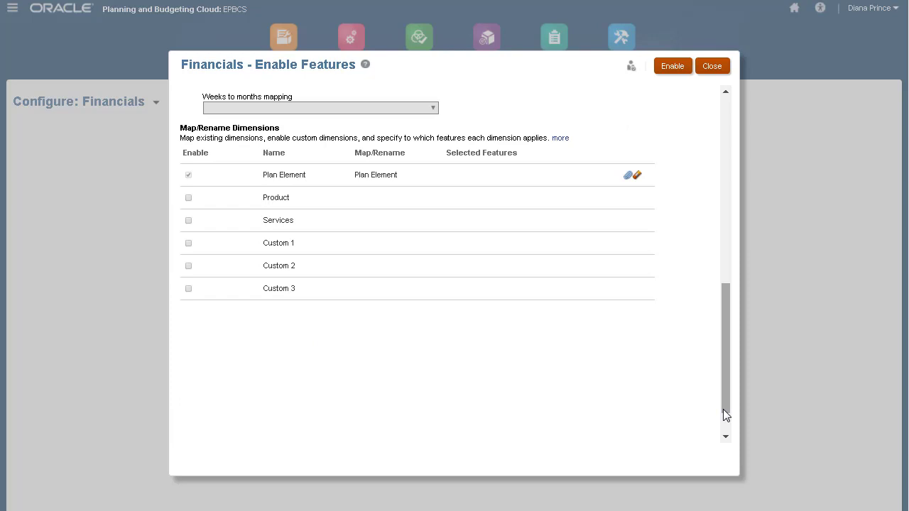
click(188, 220)
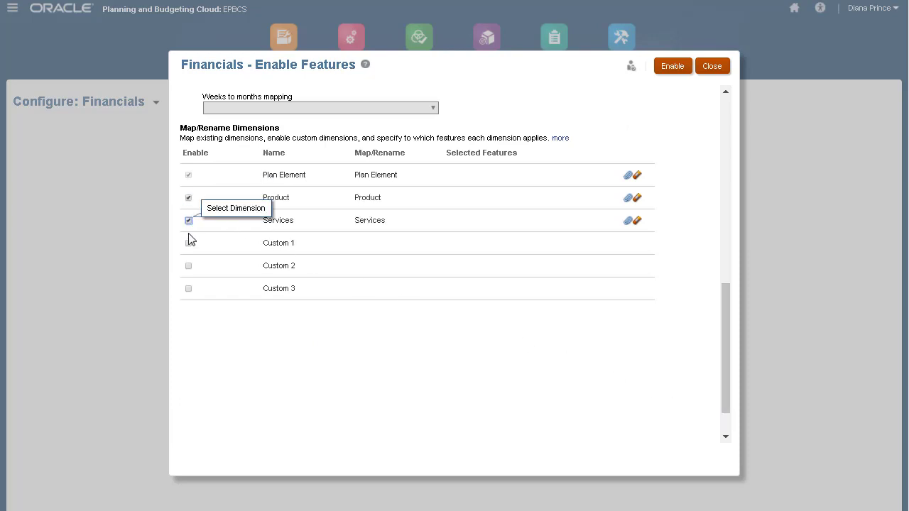
click(188, 243)
Step: Rename Custom 1 to Cost Center and make it valid for Expense
click(627, 242)
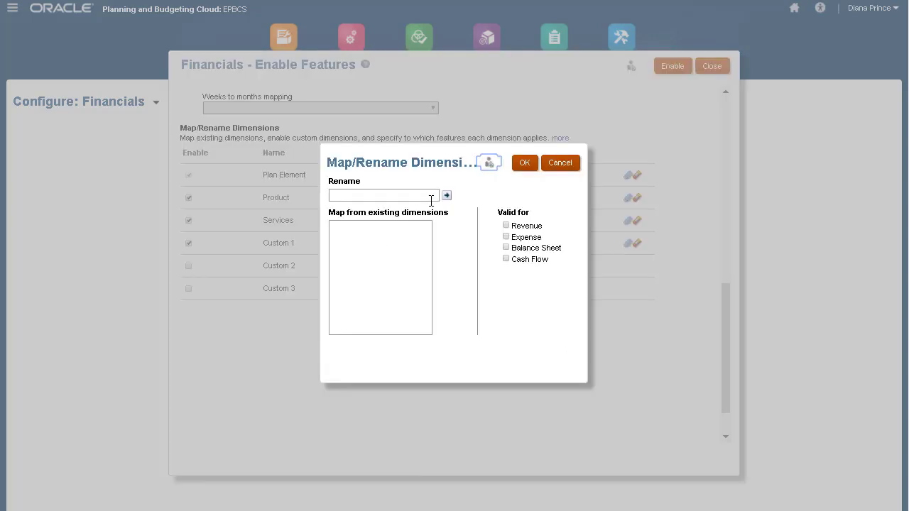
text(Cost Center)
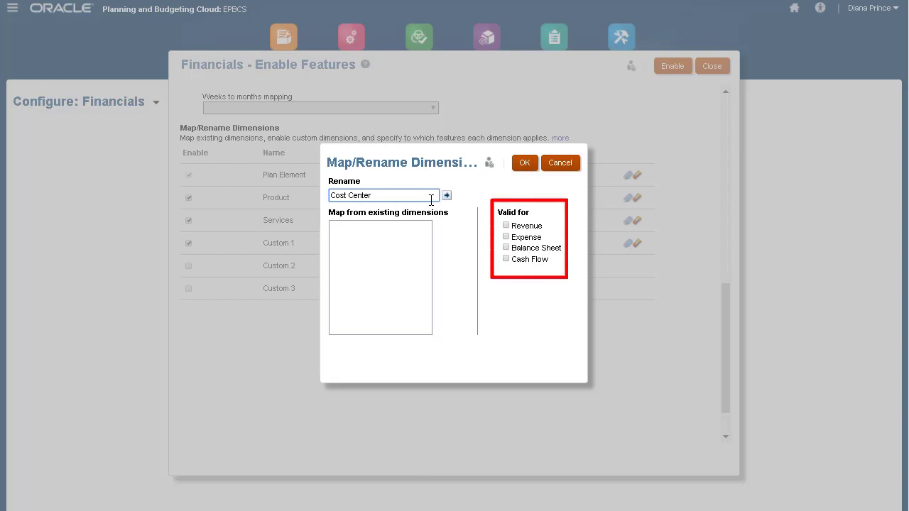
click(505, 237)
click(526, 164)
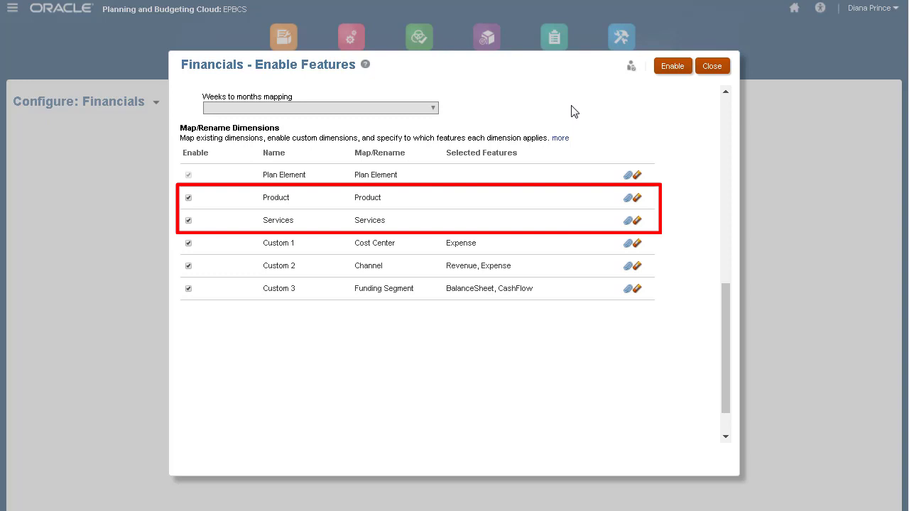
Step: Try enabling the selected features and dismiss the missing-feature error
click(669, 71)
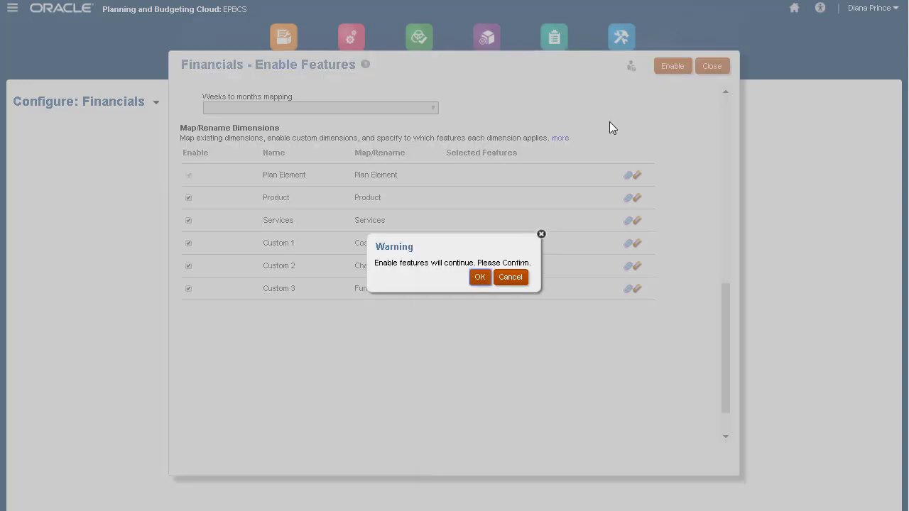
click(480, 279)
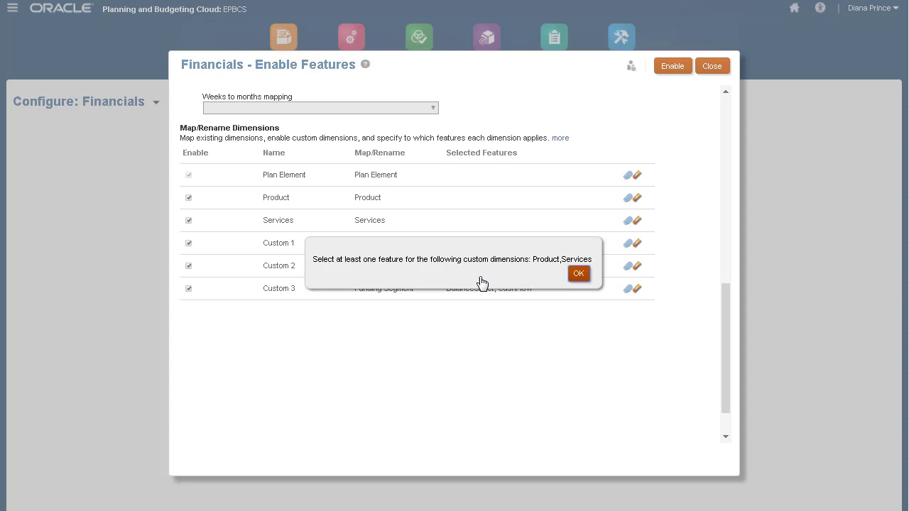
click(577, 275)
Step: Make Product and Services valid for Revenue, then enable the features successfully
click(634, 199)
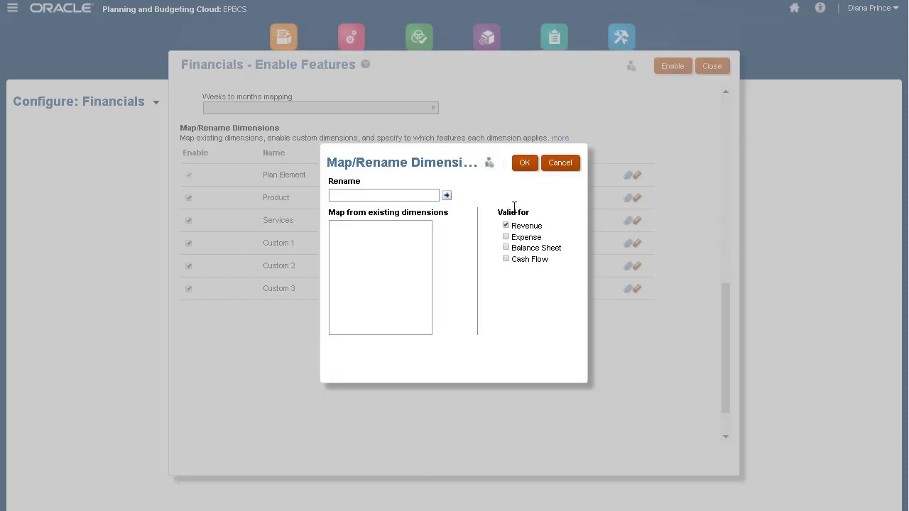
click(524, 163)
click(629, 221)
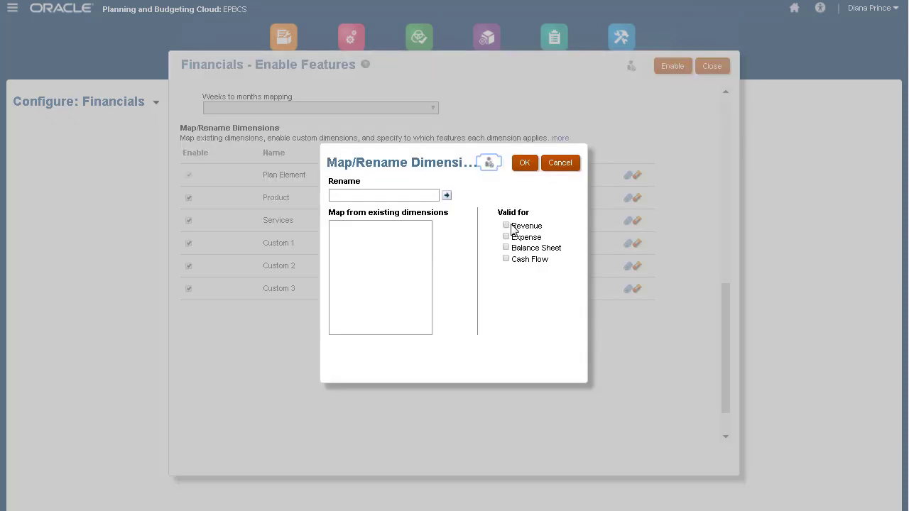
click(524, 162)
click(667, 66)
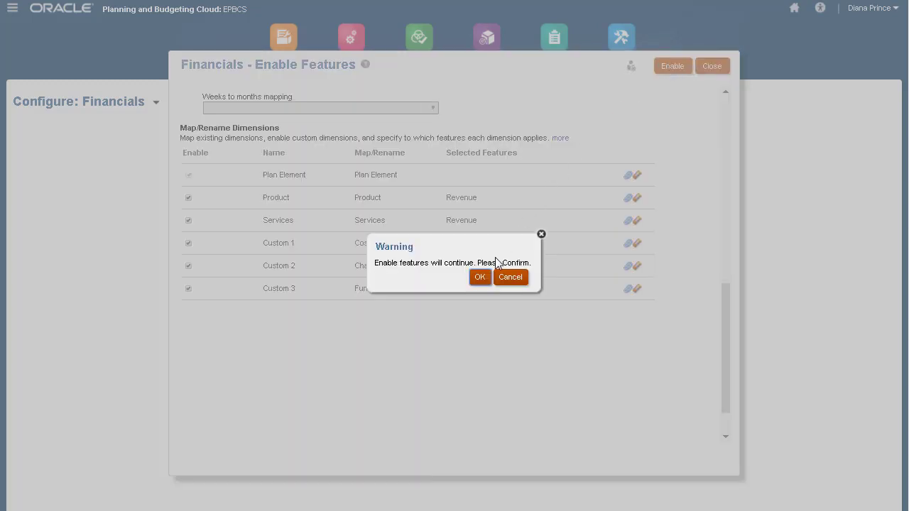
click(485, 277)
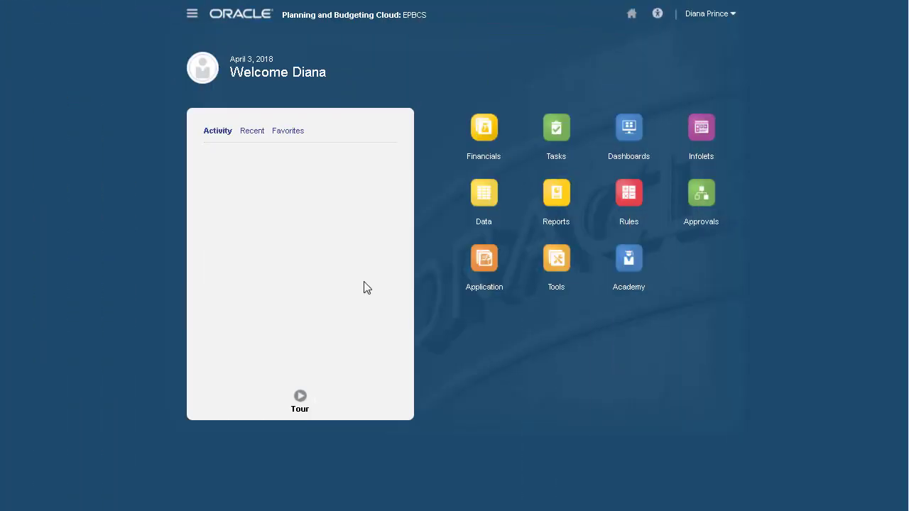
Step: Open the application Overview and show the OEP_FS cube's dimensions list
click(486, 269)
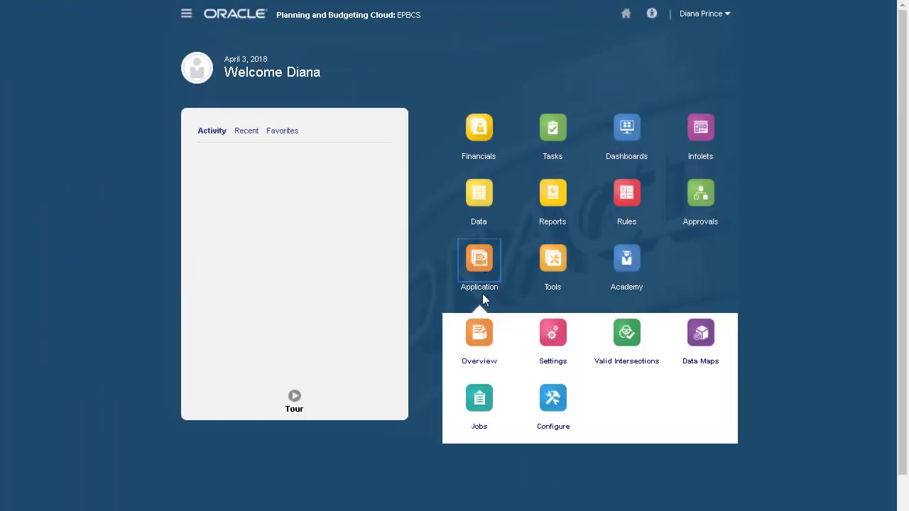
click(481, 332)
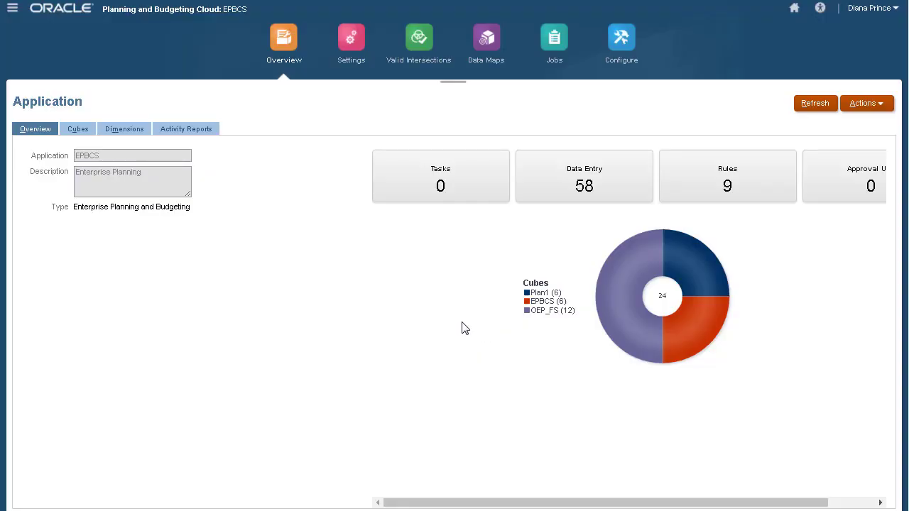
click(118, 134)
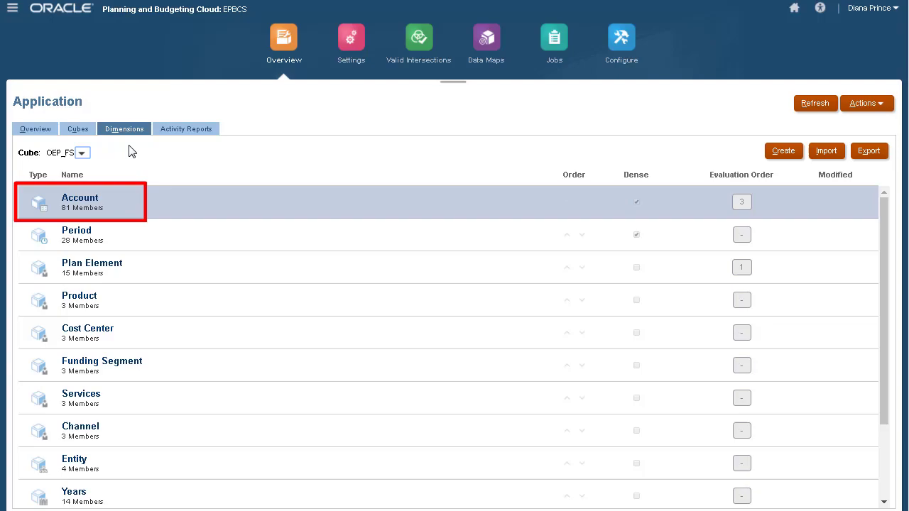
Step: Expand the Account's Revenue, Expense, Income Statement, Balance Sheet and Cash groups, then cancel
click(86, 195)
click(48, 112)
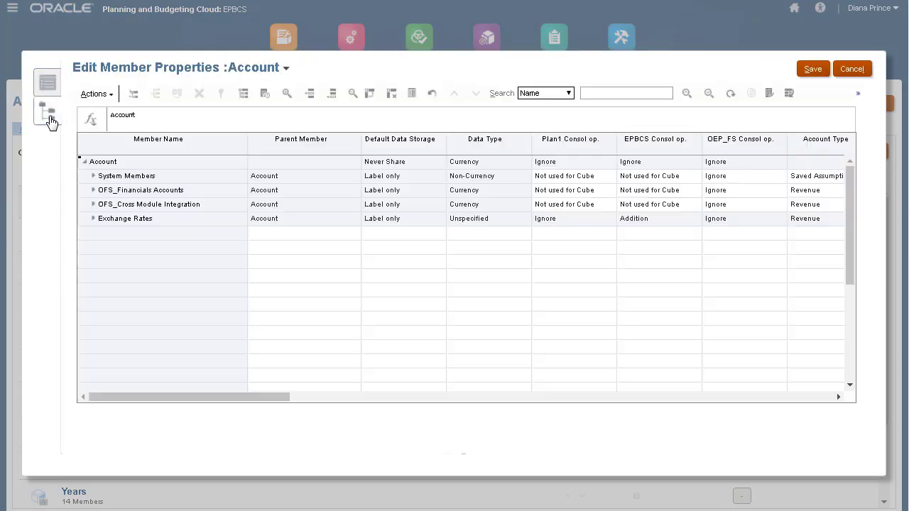
click(93, 190)
click(102, 205)
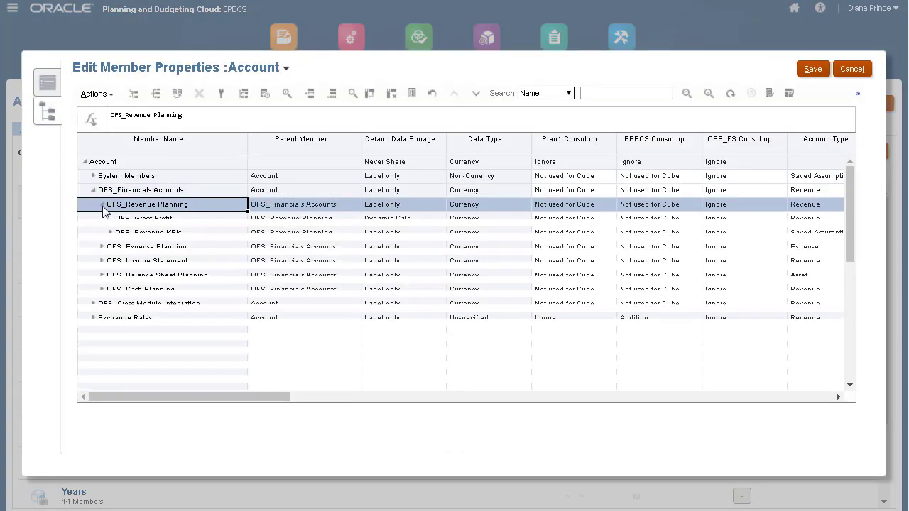
click(101, 247)
click(101, 290)
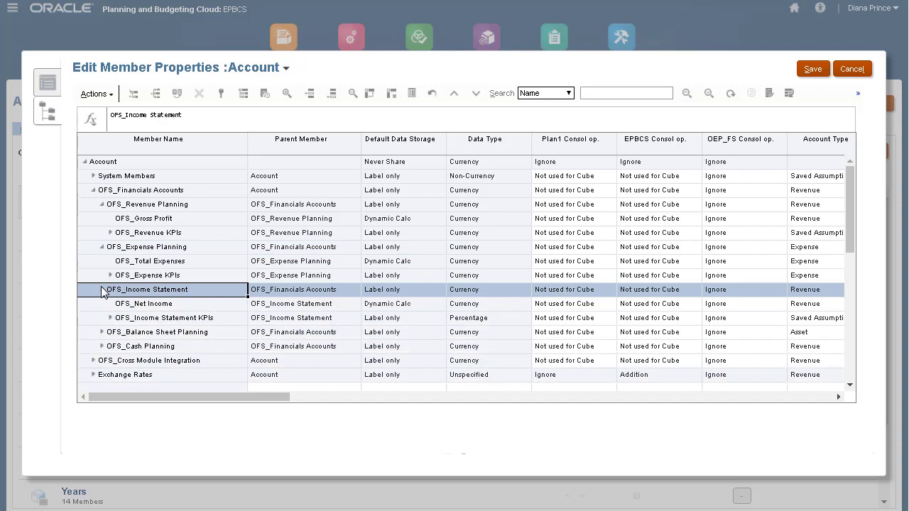
click(102, 332)
click(102, 374)
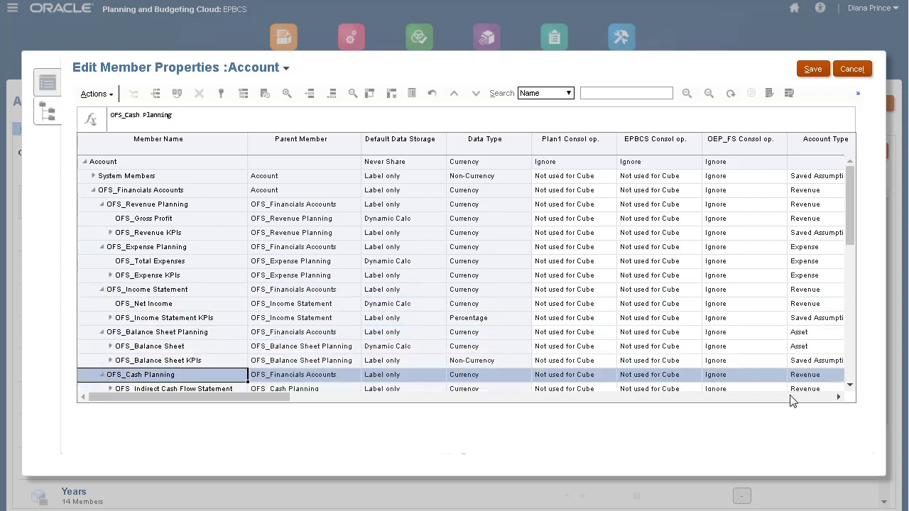
click(849, 385)
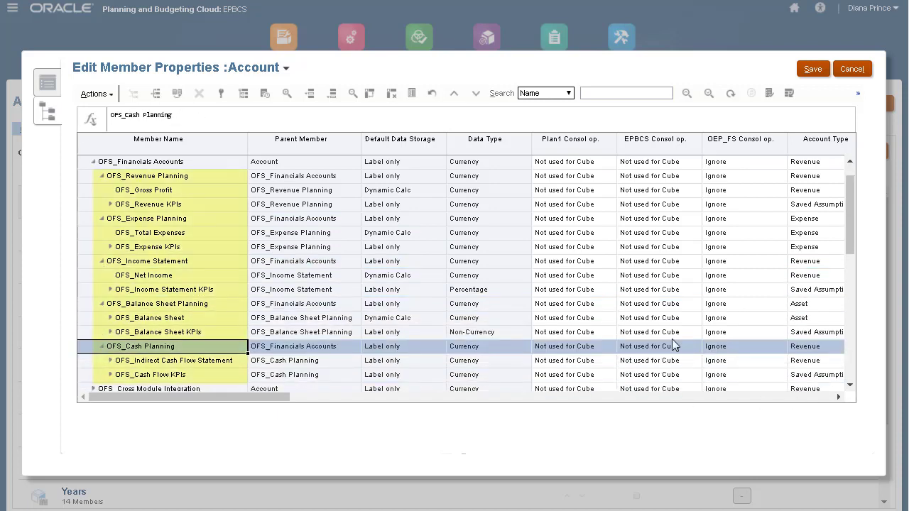
click(220, 166)
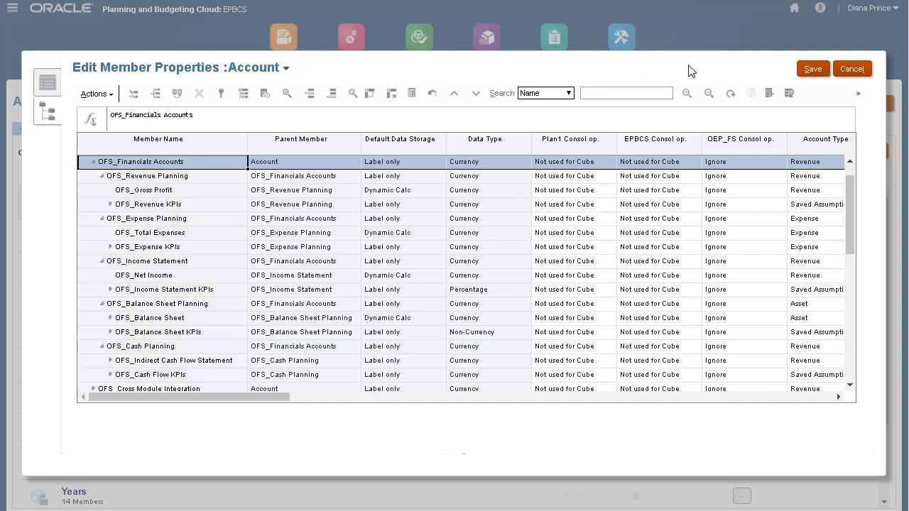
click(846, 71)
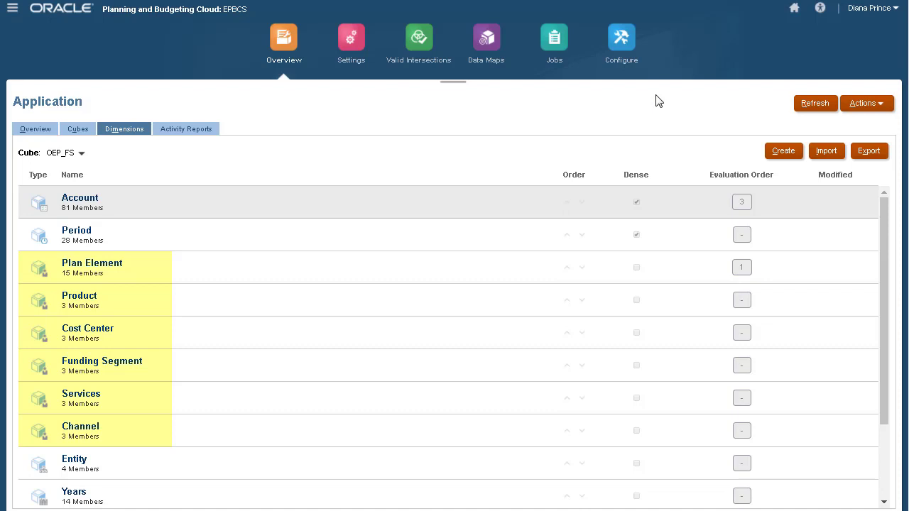
Step: Set the Currency user variable to USD, save the user variables, and return home
click(12, 8)
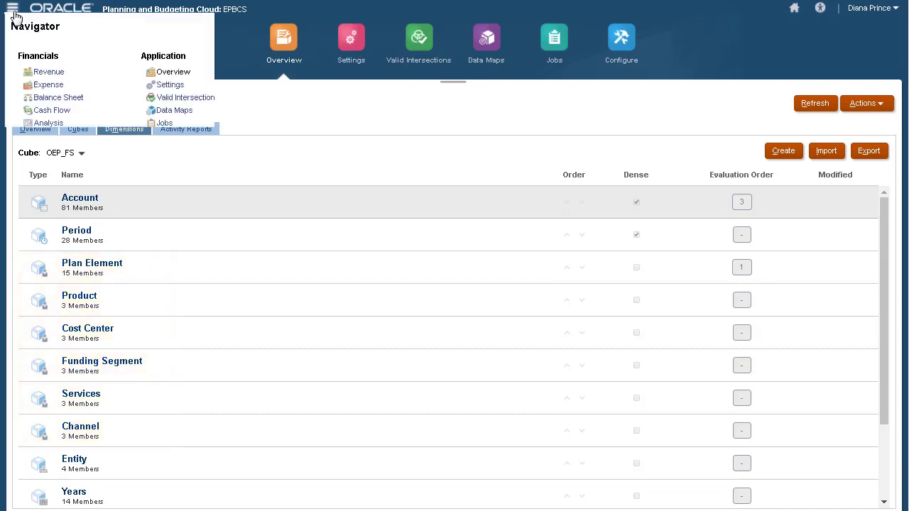
click(179, 186)
click(289, 141)
text(USD)
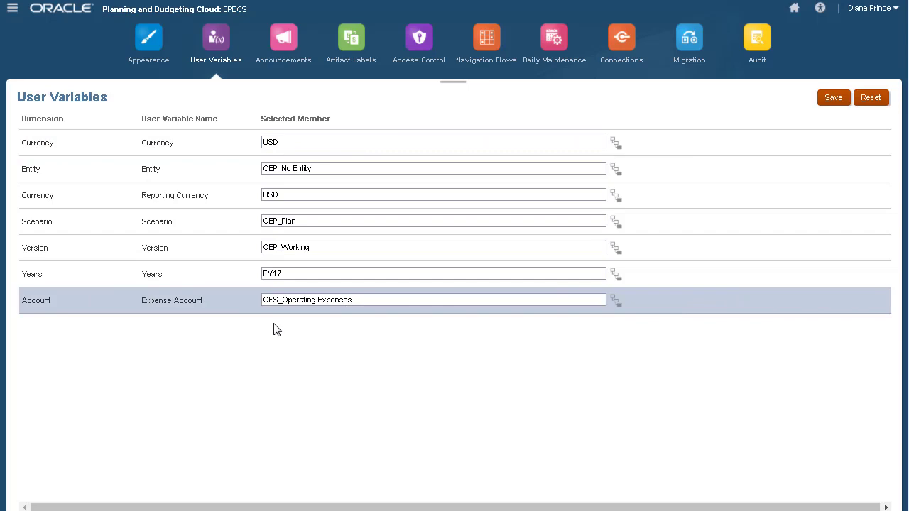
click(840, 103)
click(489, 146)
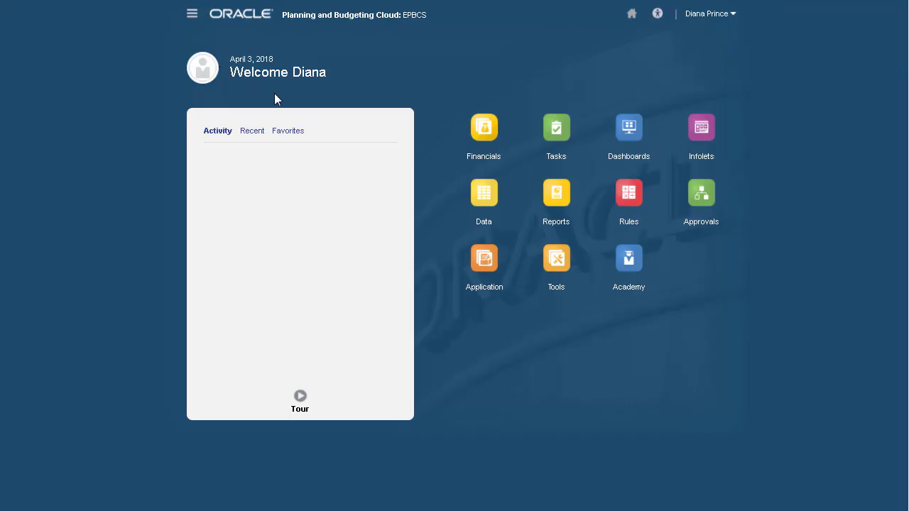
click(480, 142)
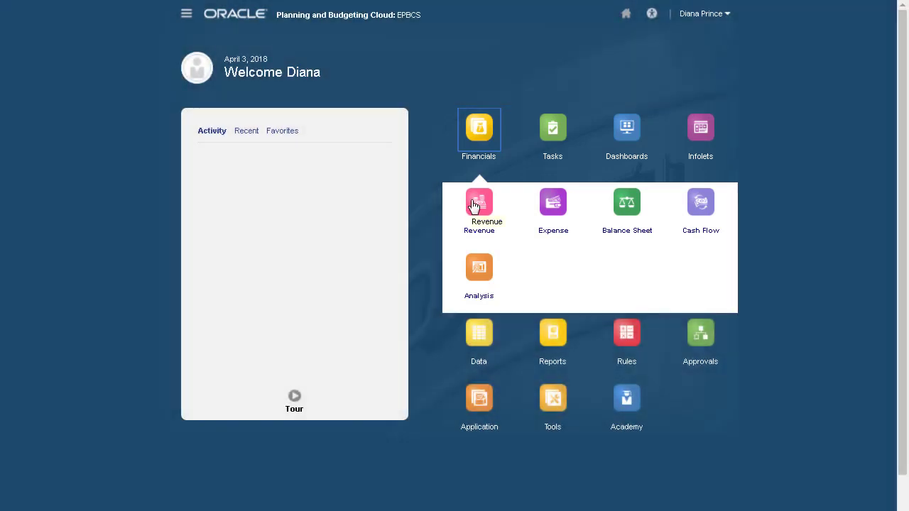
Step: Open the Revenue dashboard and switch to its four revenue planning forms
click(474, 203)
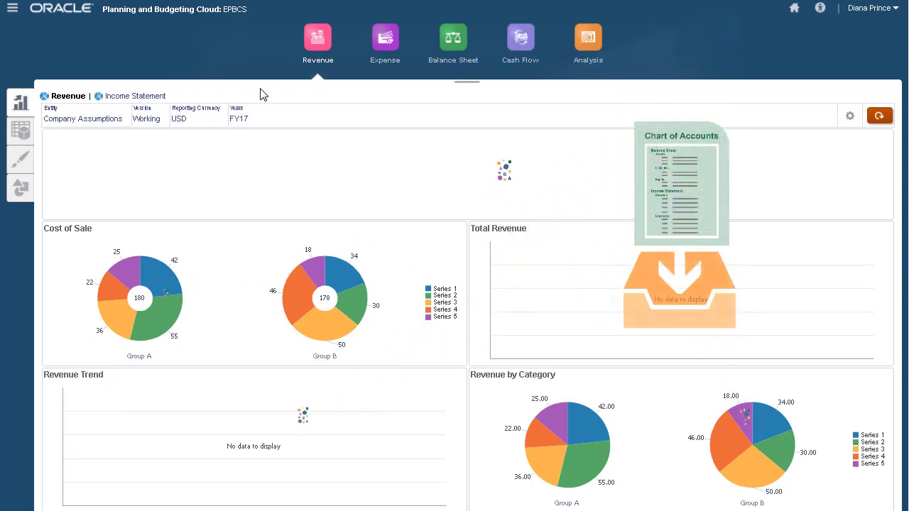
click(20, 131)
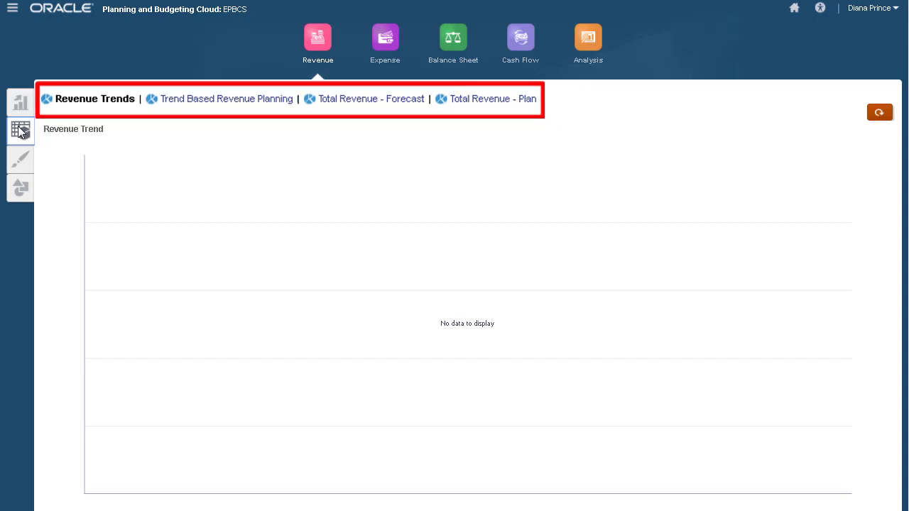
click(12, 8)
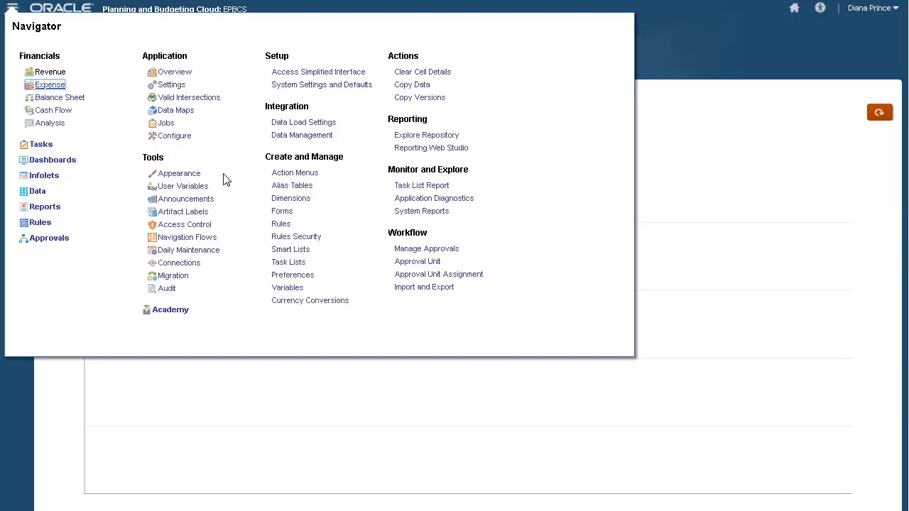
Step: Open Enter Expenses from Financials - Planbook - Expense and view its layout
click(276, 215)
click(44, 76)
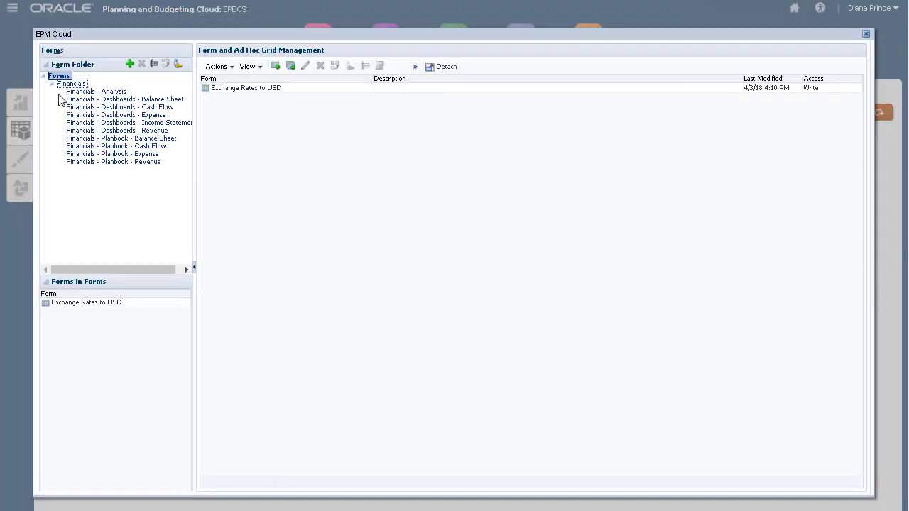
click(120, 153)
click(234, 88)
click(305, 68)
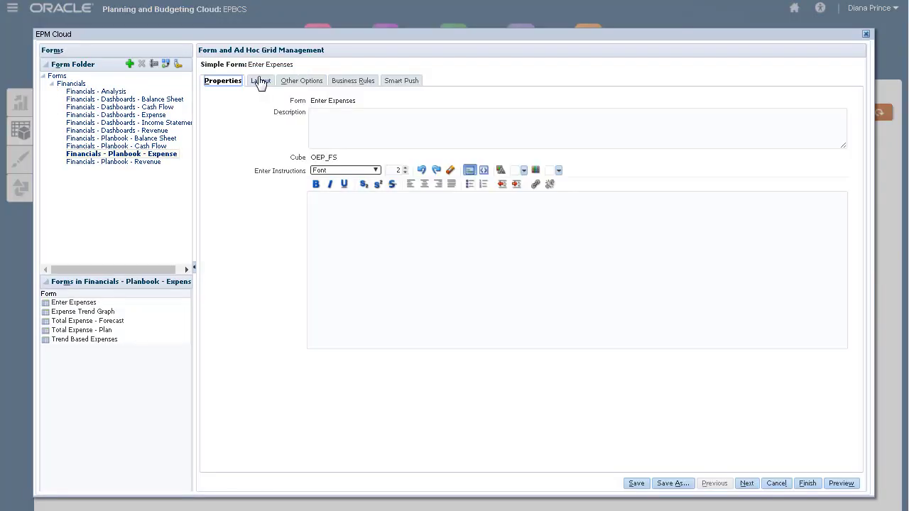
click(260, 79)
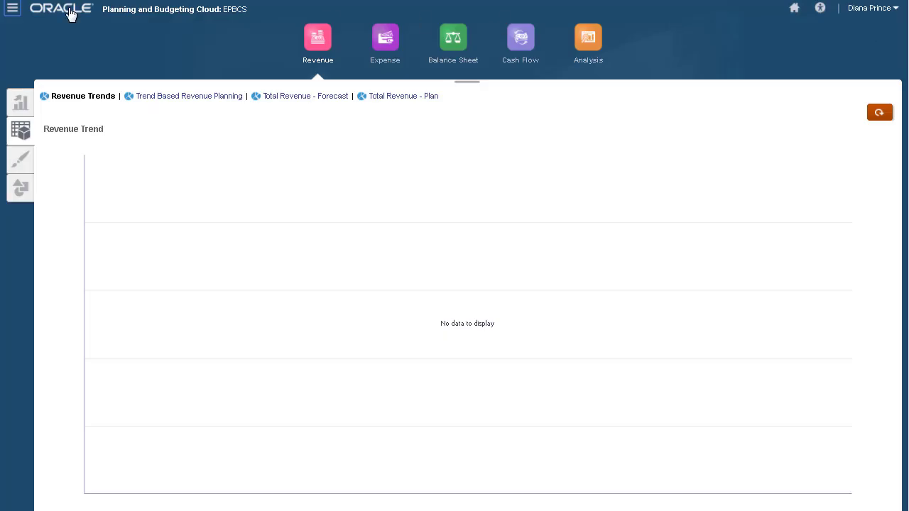
Step: Open the Account member editor and select OFS_Gross Profit under OFS_Revenue Planning
click(12, 7)
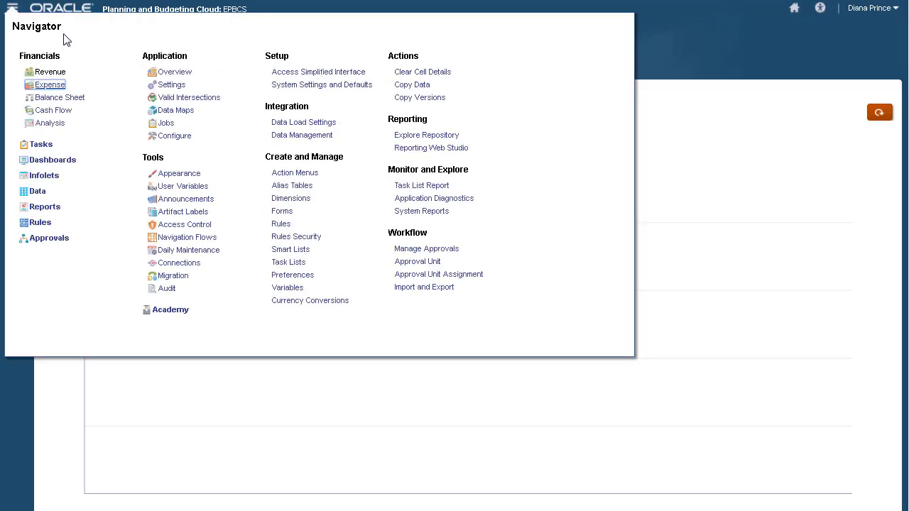
click(162, 72)
click(118, 128)
click(92, 201)
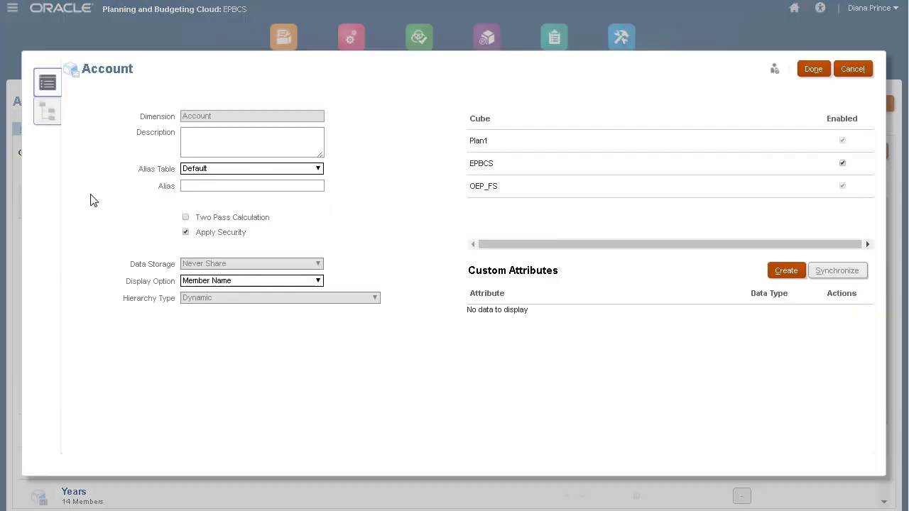
click(47, 113)
click(93, 190)
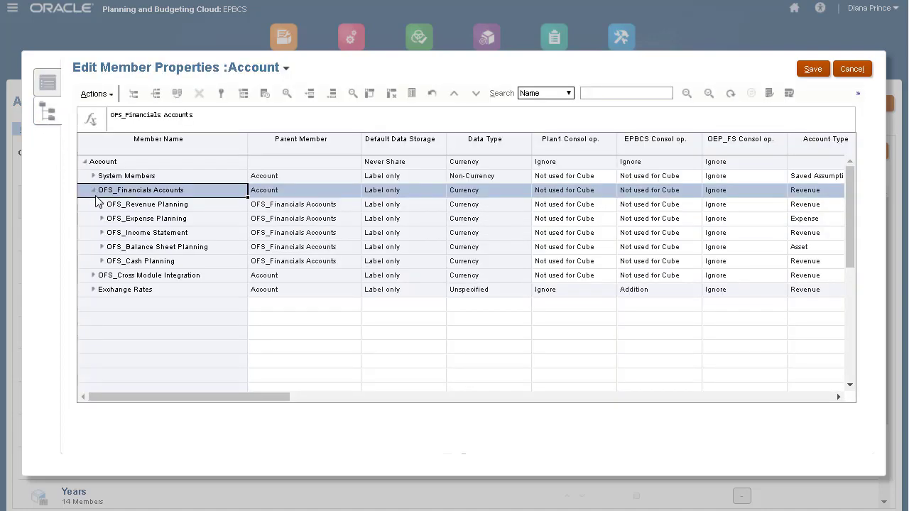
click(101, 204)
click(107, 218)
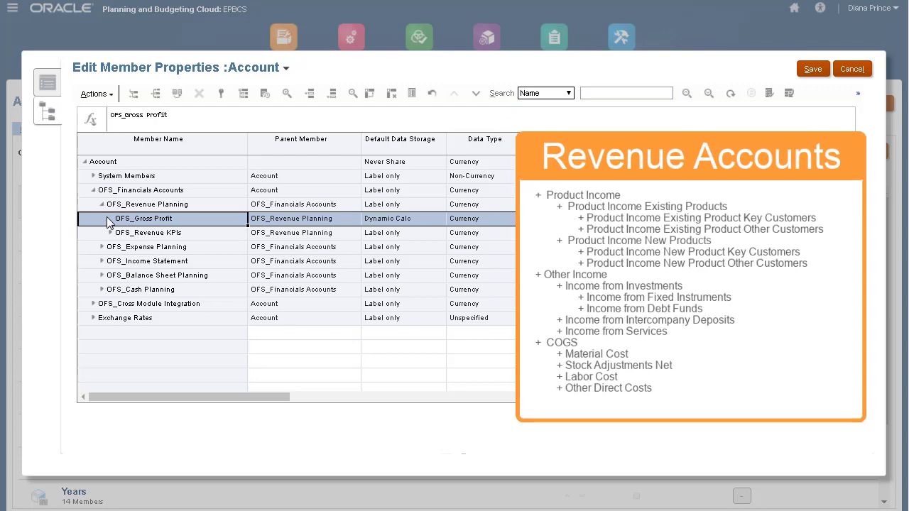
Step: Add three child members under OFS_Gross Profit, naming the first Product Income
click(97, 94)
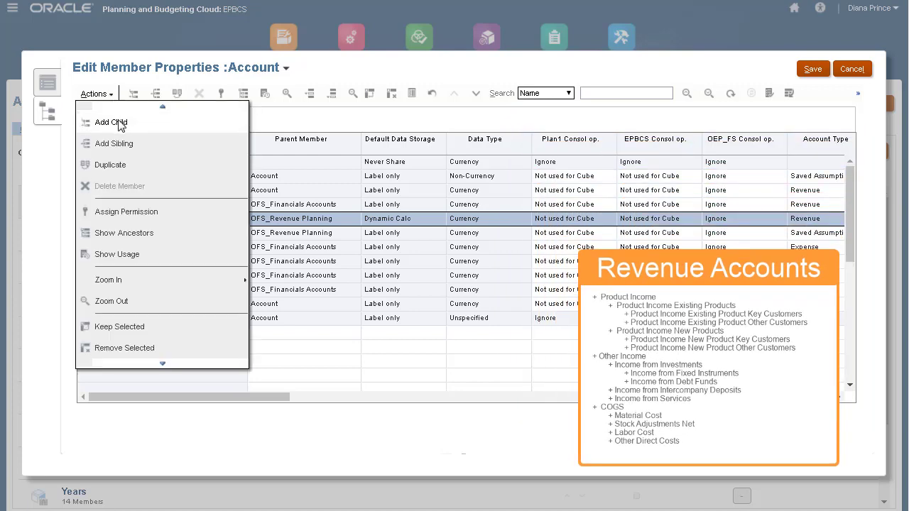
click(110, 123)
double_click(513, 259)
text(3)
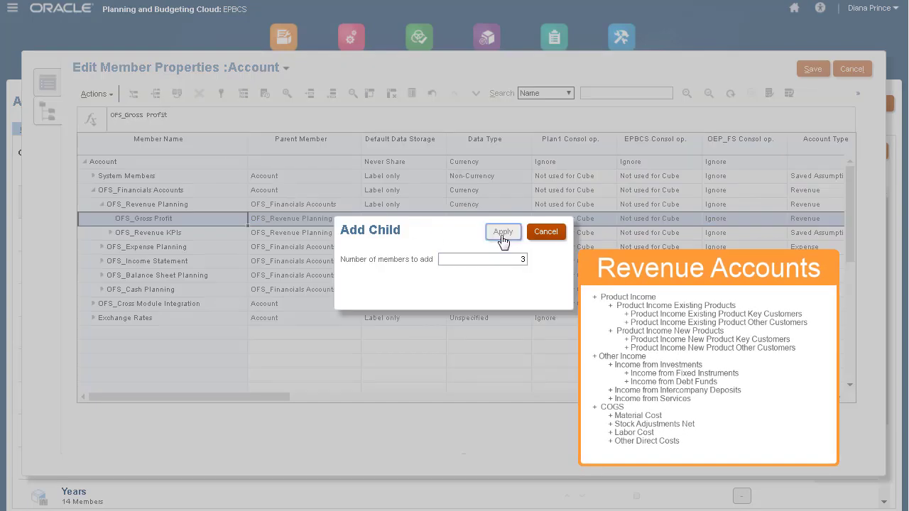
click(503, 231)
double_click(118, 232)
text(Product Income)
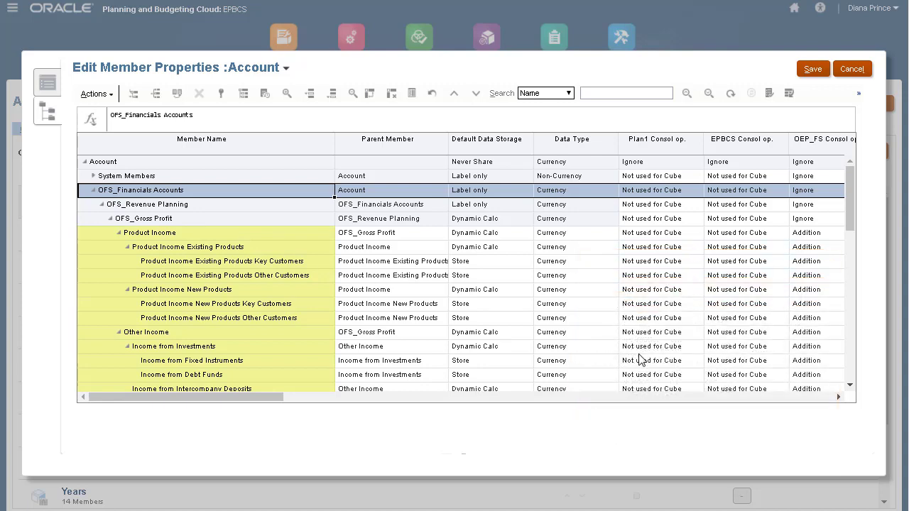
click(850, 385)
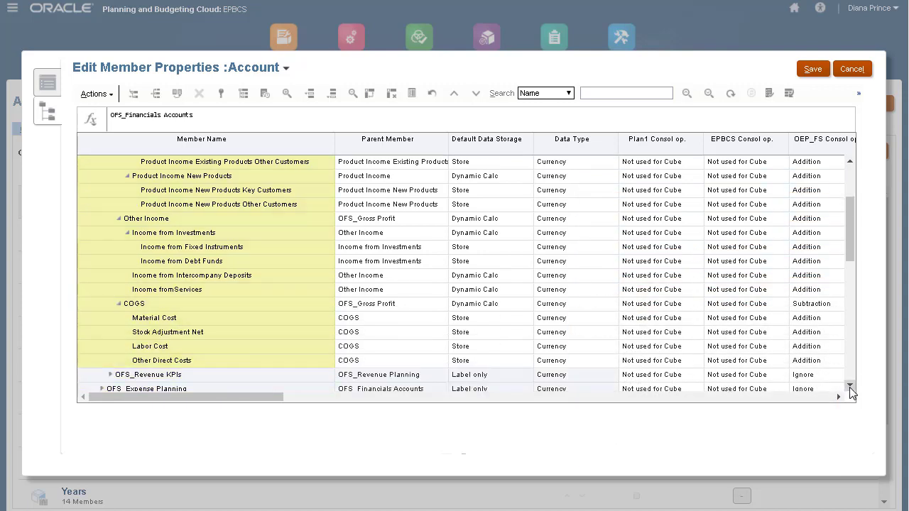
Step: Add two child members under OFS_Net Income in the Income Statement group
click(851, 174)
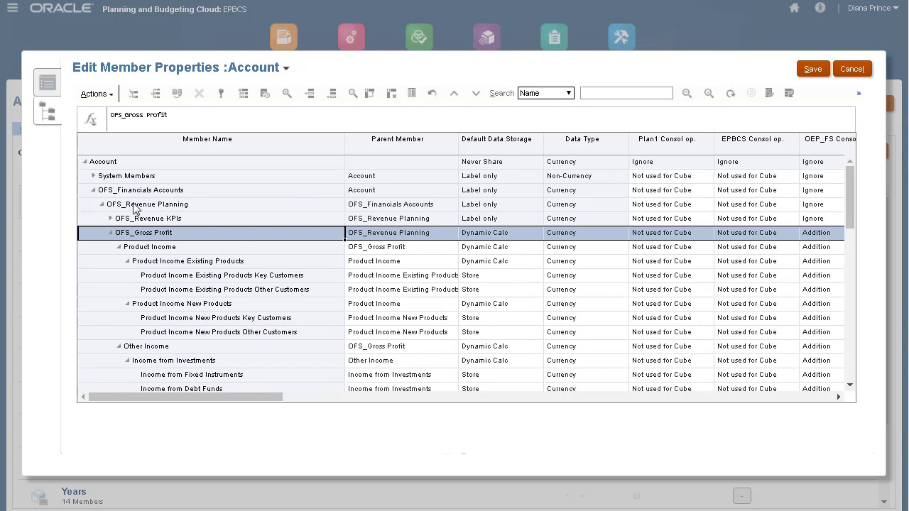
click(102, 204)
click(103, 233)
click(166, 250)
click(110, 95)
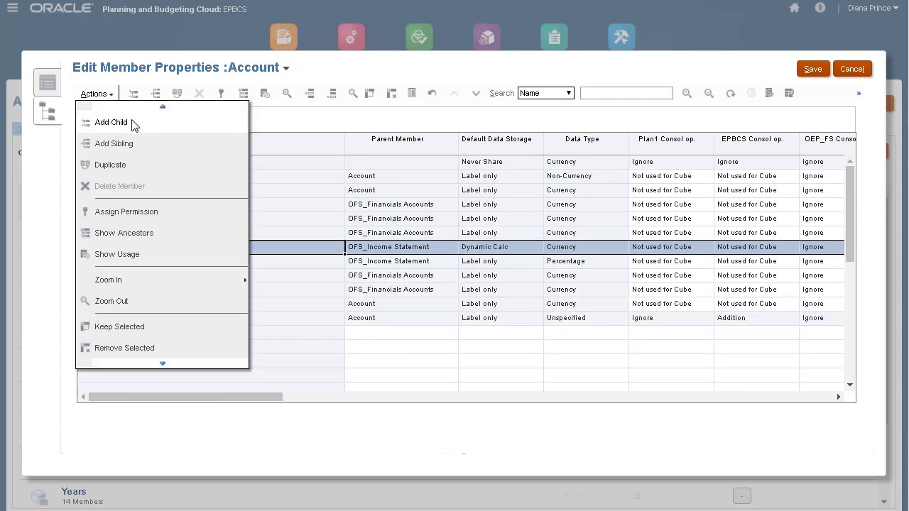
click(111, 122)
text(2)
click(504, 235)
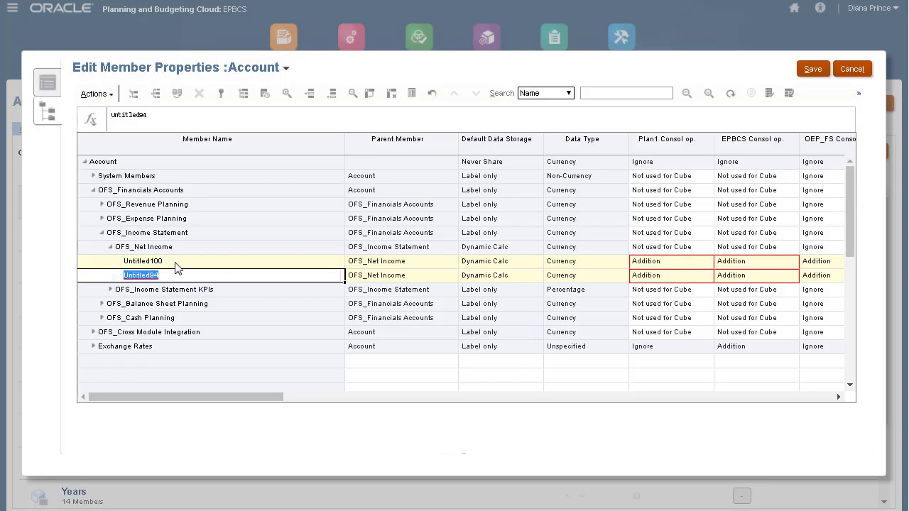
Step: Name the first child OFS_Gross Profit and set its storage to Shared
click(175, 262)
text(OFS_Gross)
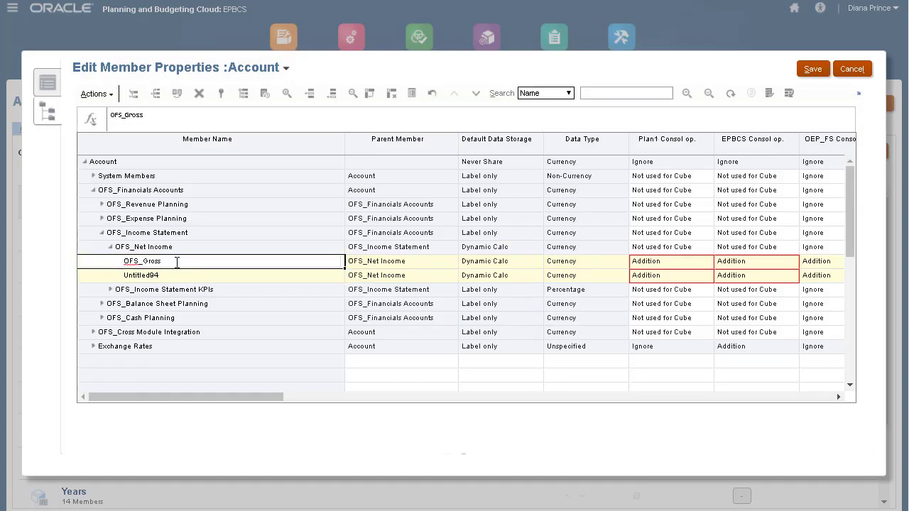
text( Profit)
click(522, 261)
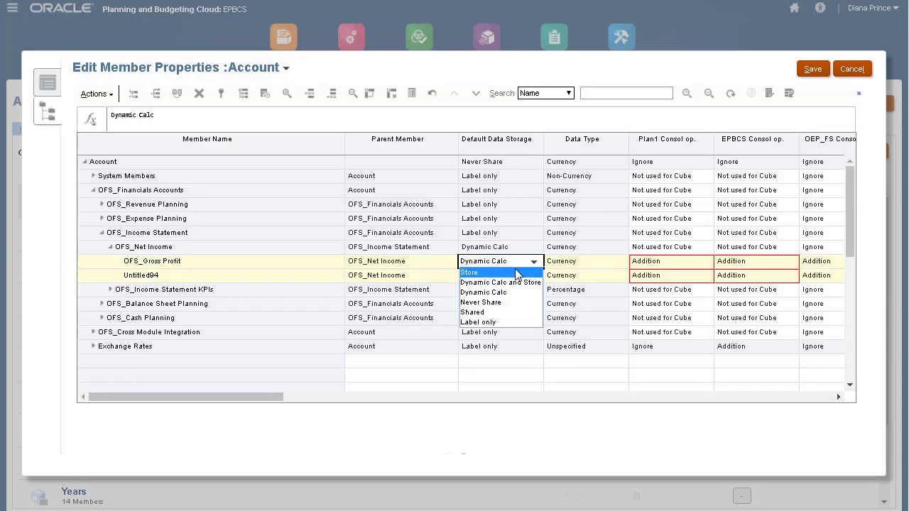
click(496, 301)
Step: Name the second child OFS_Total Expenses as Shared, save, and check OFS_Net Income
click(321, 276)
text(OFS_Total)
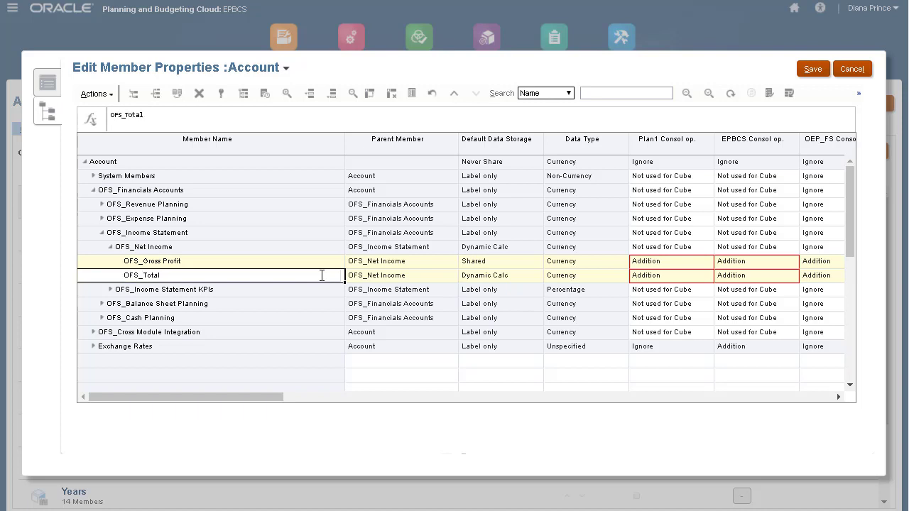
text( Expenses)
click(482, 276)
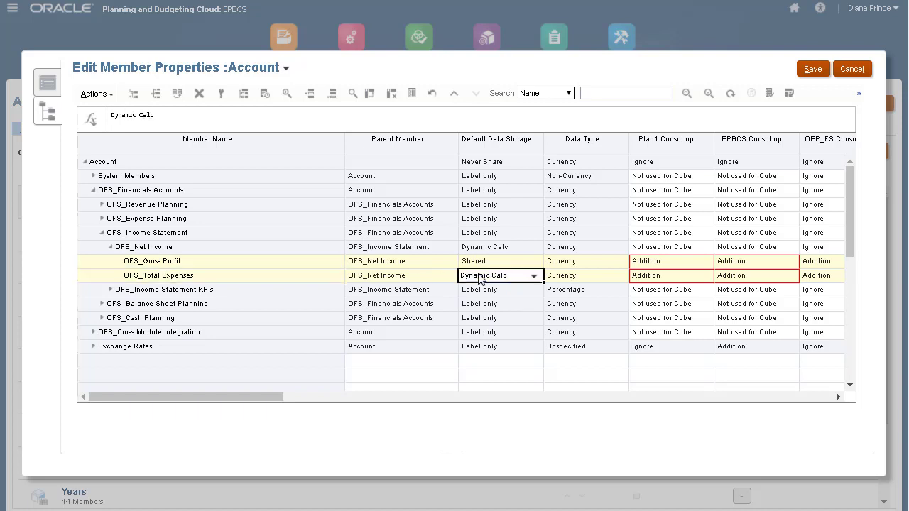
click(533, 276)
click(501, 326)
click(812, 68)
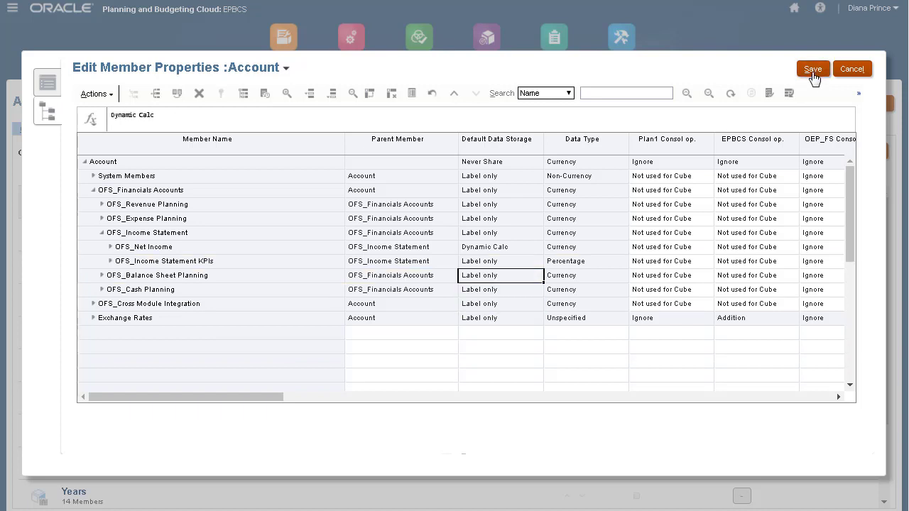
click(111, 248)
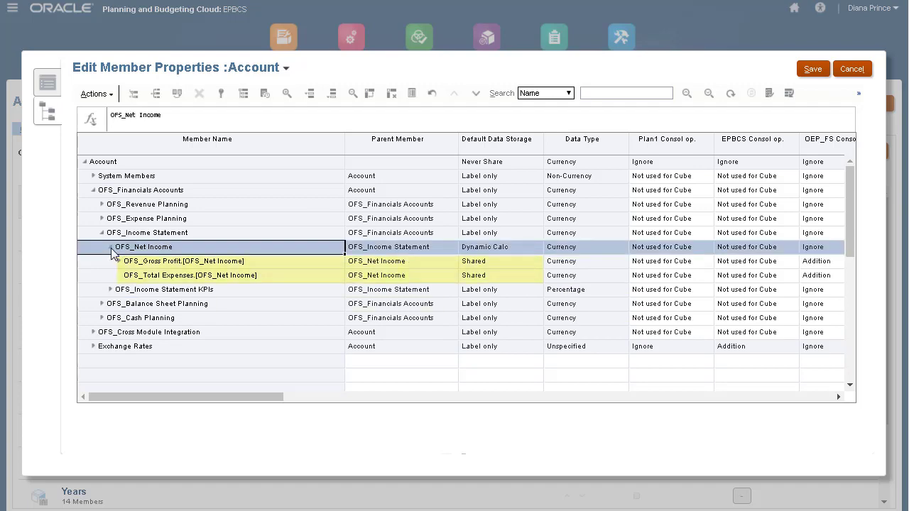
Step: Refresh the database to apply the Account changes, then close the editor back to the OEP_FS dimensions list
click(788, 93)
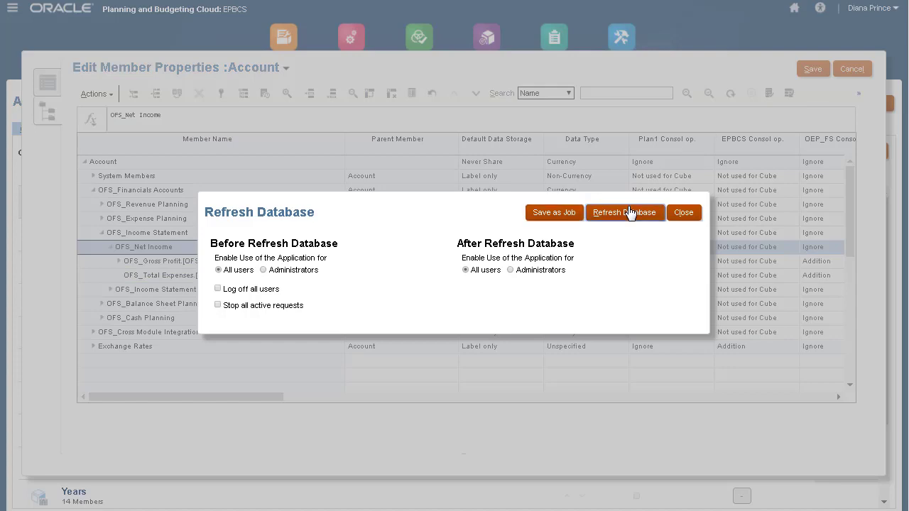
click(629, 213)
click(403, 299)
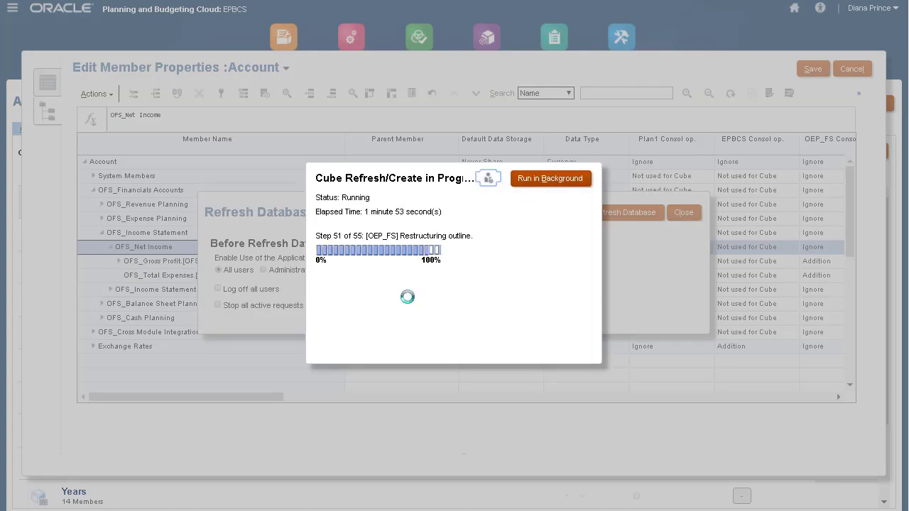
click(567, 178)
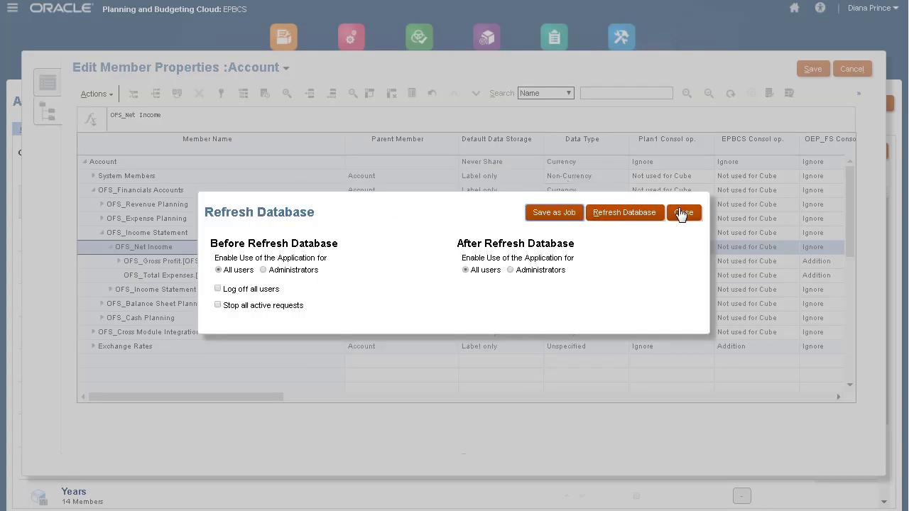
click(682, 213)
click(851, 71)
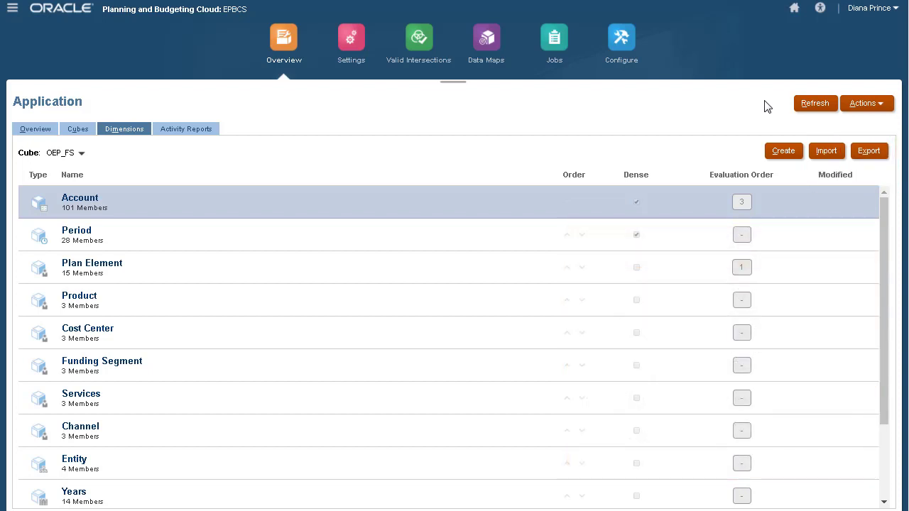
Step: Export the Account dimension as a comma-delimited metadata file saved as ExportedMetadataFile.zip
click(867, 152)
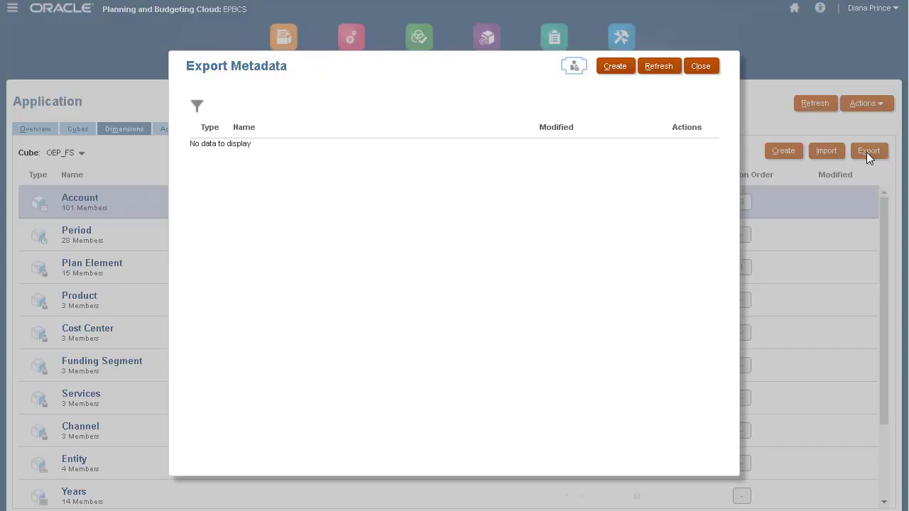
click(617, 70)
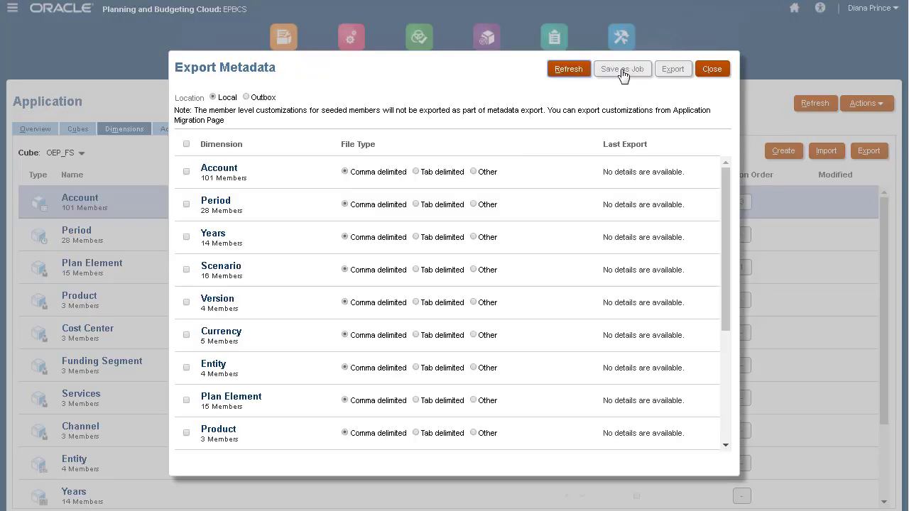
click(187, 173)
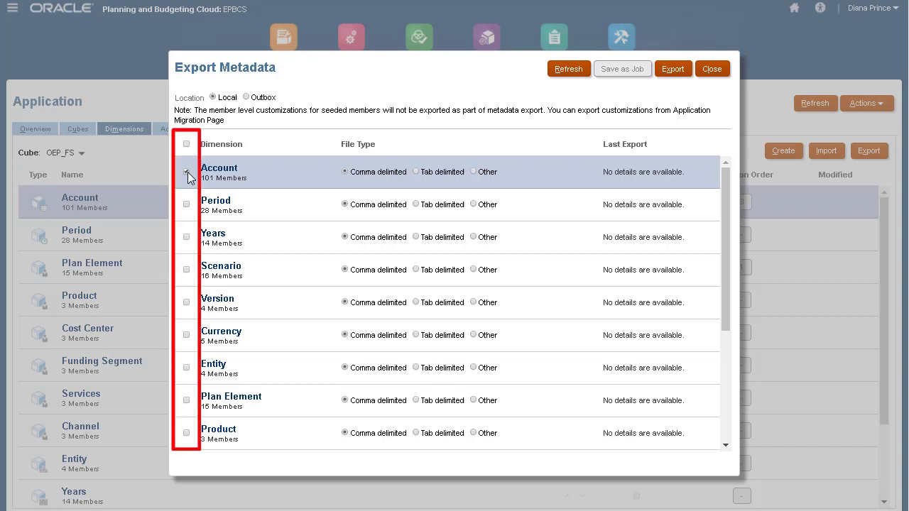
click(674, 71)
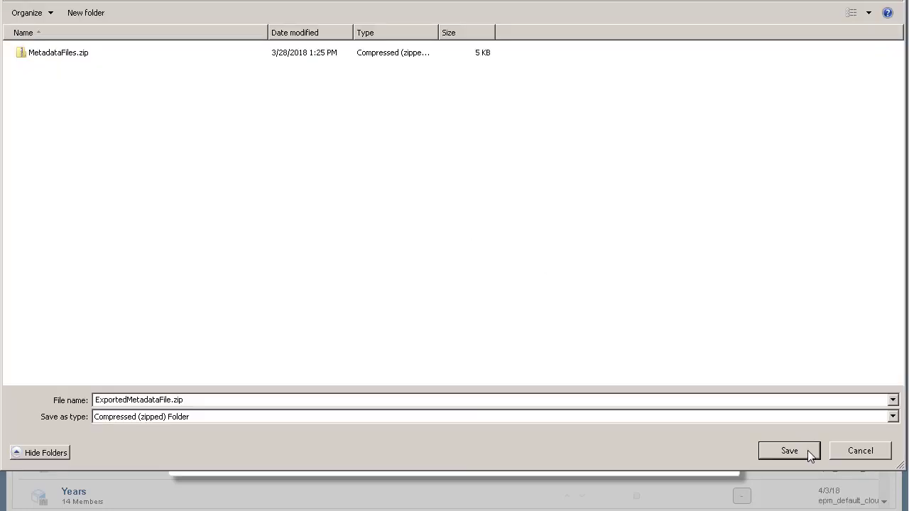
click(807, 450)
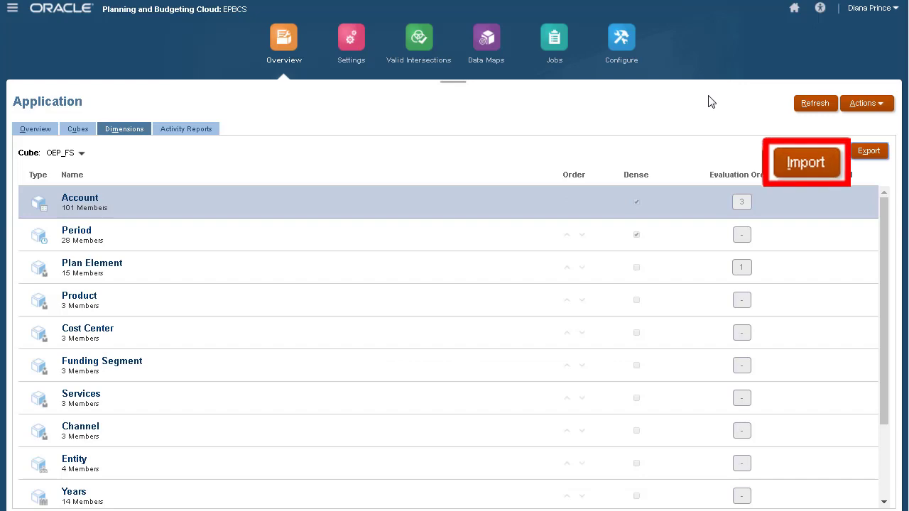
click(823, 151)
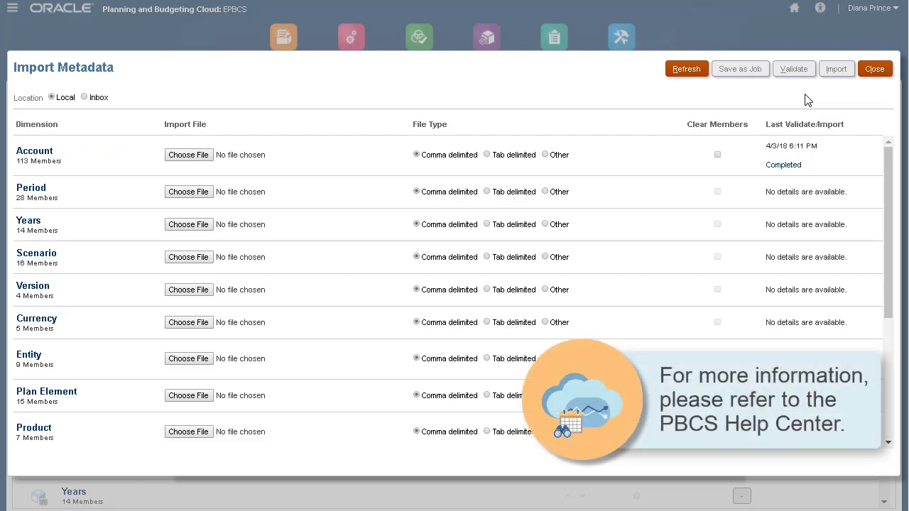
Step: Expand Account through OFS_Total Expenses to show Manufacturing Overheads and General and Administration sub-accounts
click(875, 69)
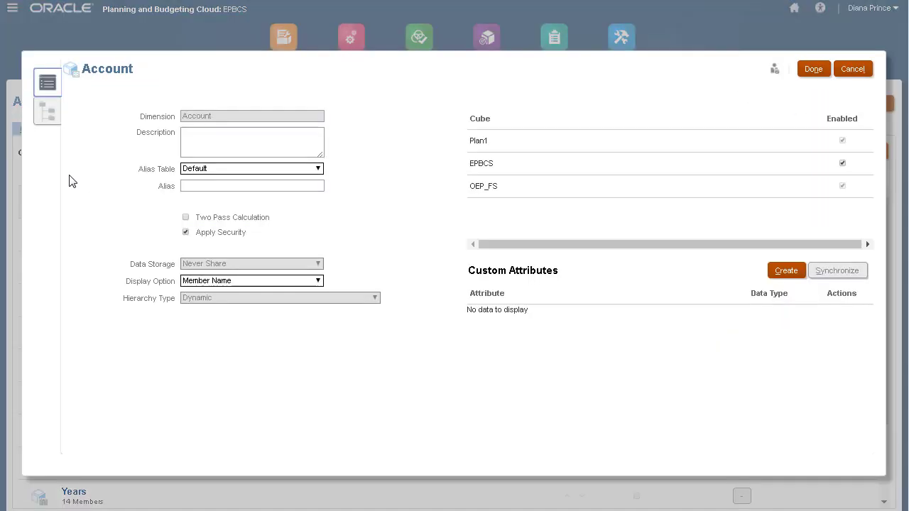
click(46, 112)
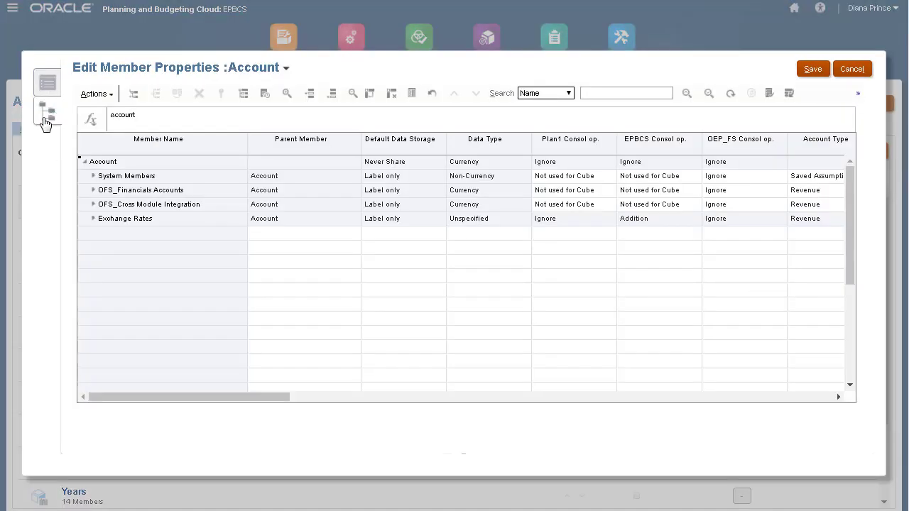
click(93, 189)
click(101, 218)
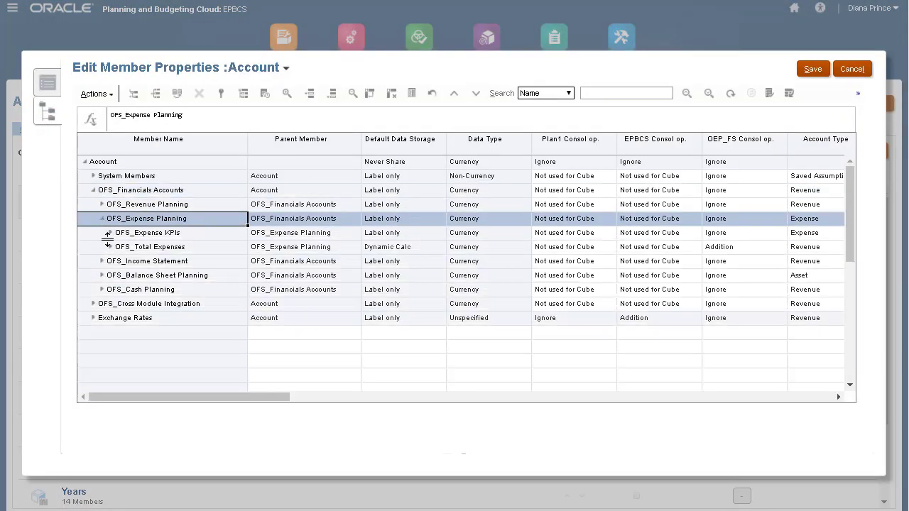
click(110, 246)
click(118, 260)
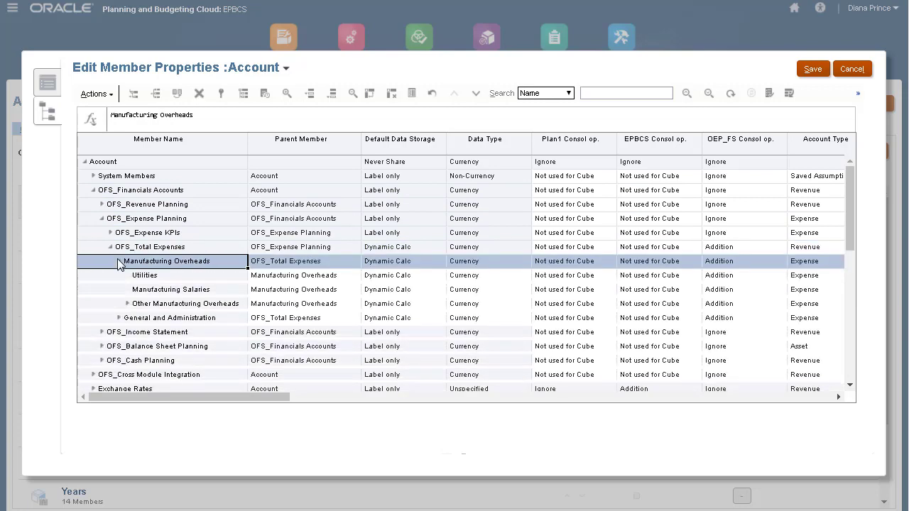
click(128, 303)
click(119, 360)
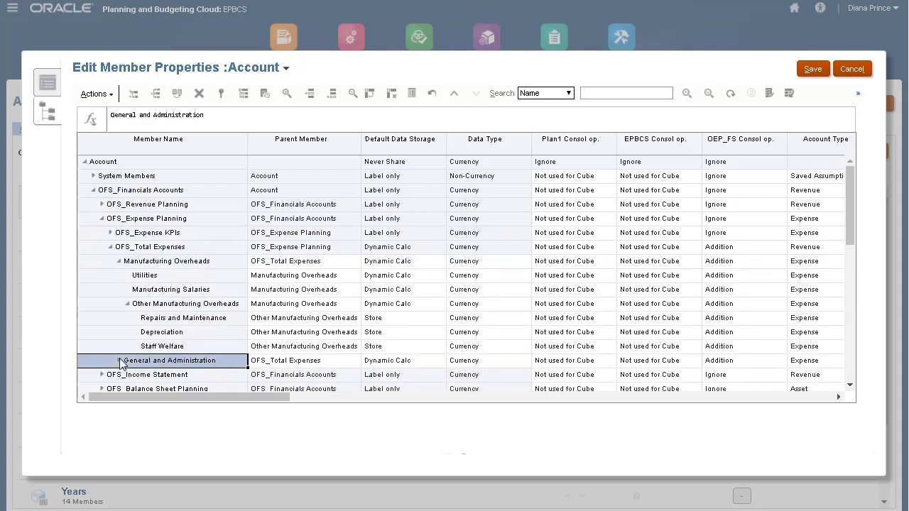
click(849, 387)
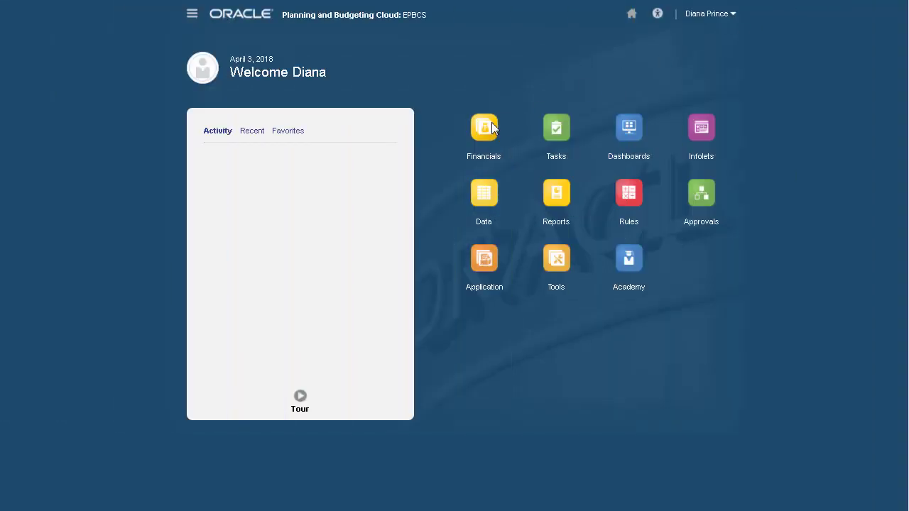
Step: Open the Trend Based Revenue Planning form under Financials Revenue
click(479, 129)
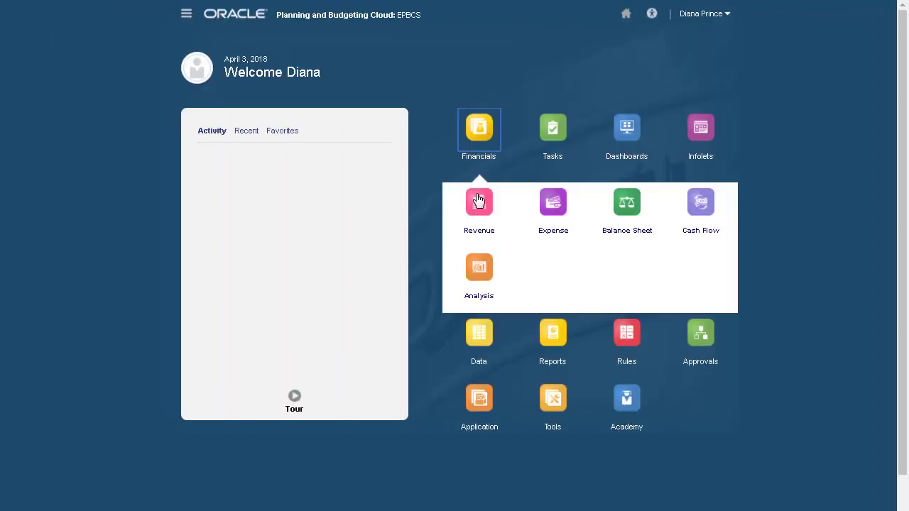
click(478, 200)
click(21, 131)
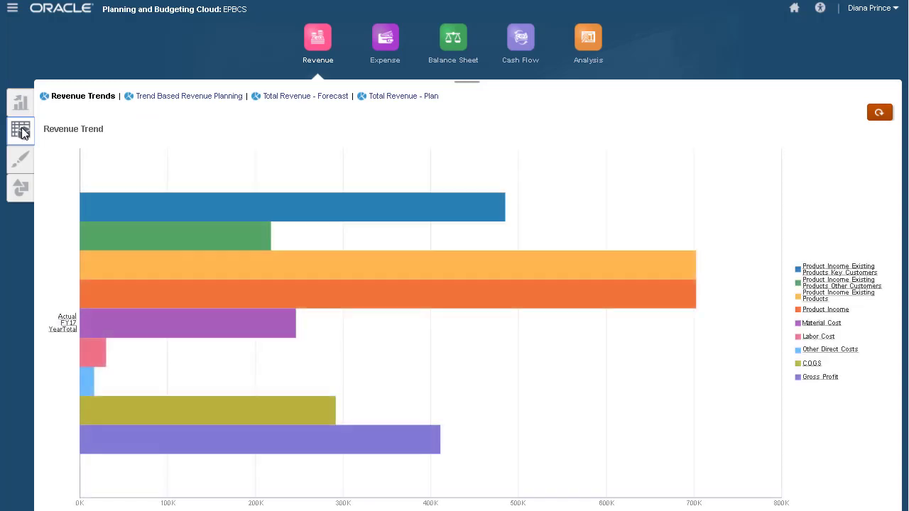
click(166, 97)
Step: Set the Key Customers % Increase to 0.09 and save the revenue plan
click(391, 200)
text(0.09)
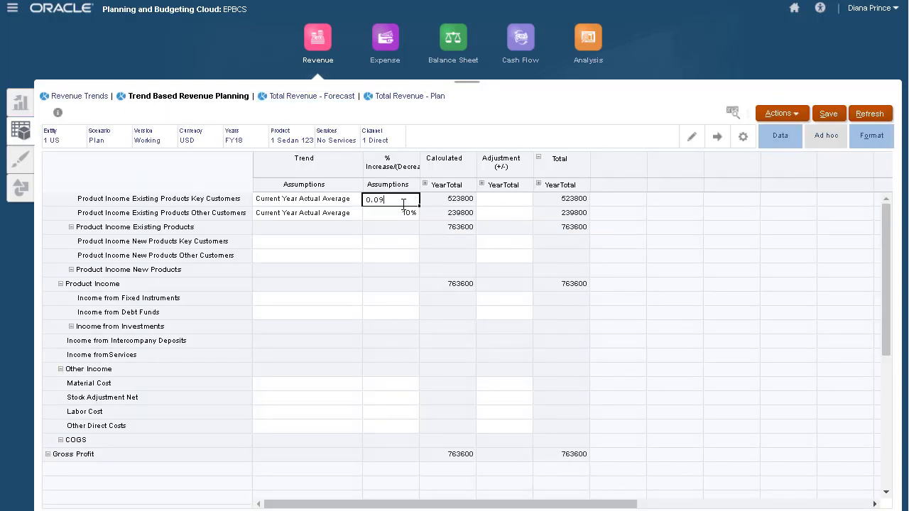
key(Return)
click(827, 115)
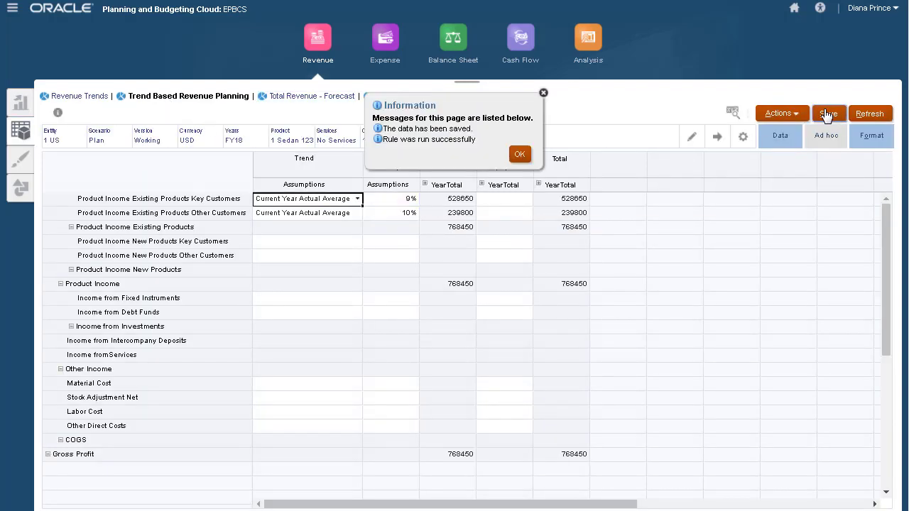
click(518, 153)
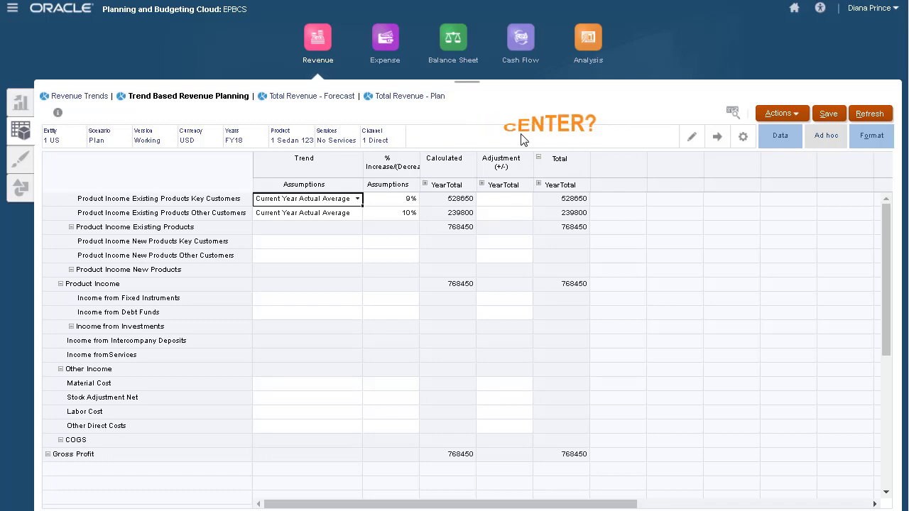
Step: Open the Trend Based Expense Planning form from the Expense area
click(384, 44)
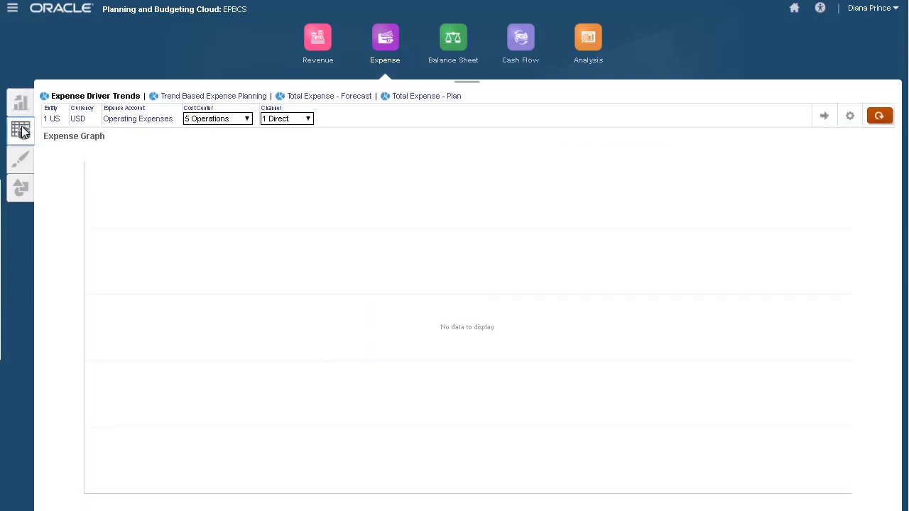
click(168, 98)
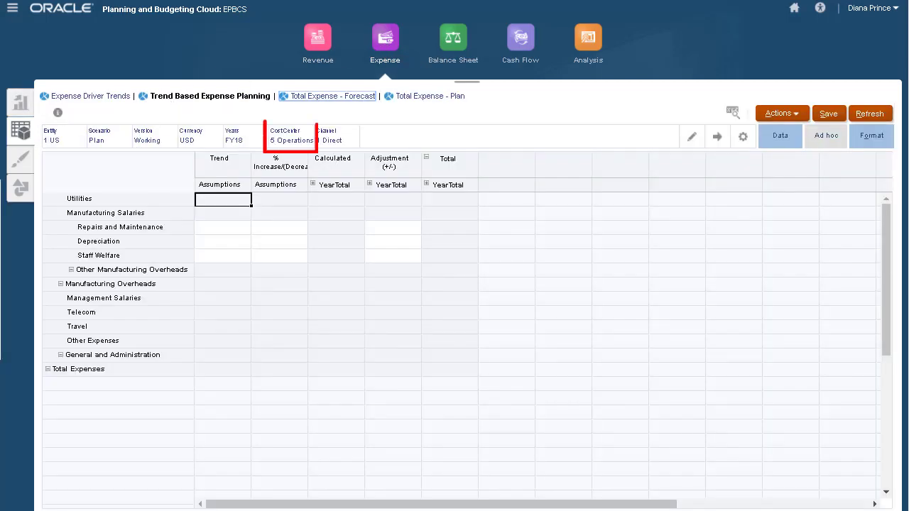